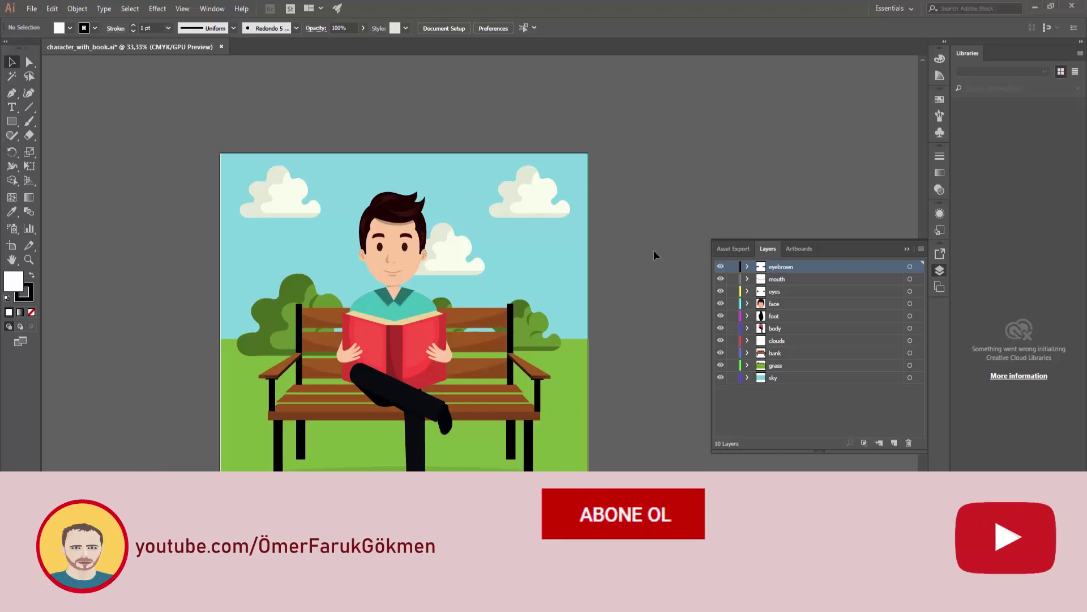
Step: Toggle the face layer's visibility off and on to confirm it is a separate layer
click(723, 306)
click(722, 306)
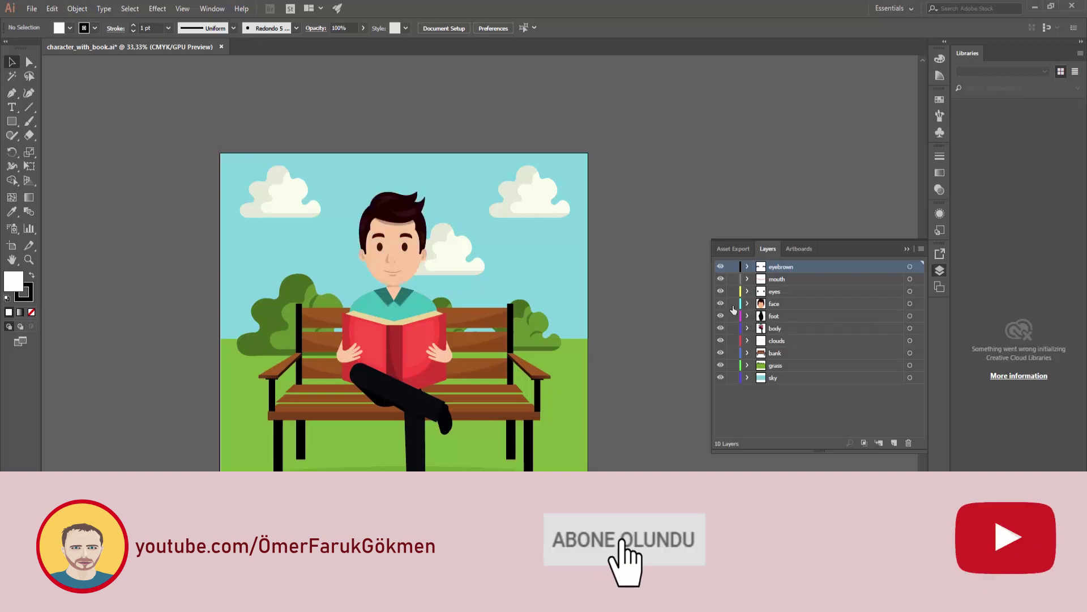
click(787, 305)
click(722, 305)
click(722, 304)
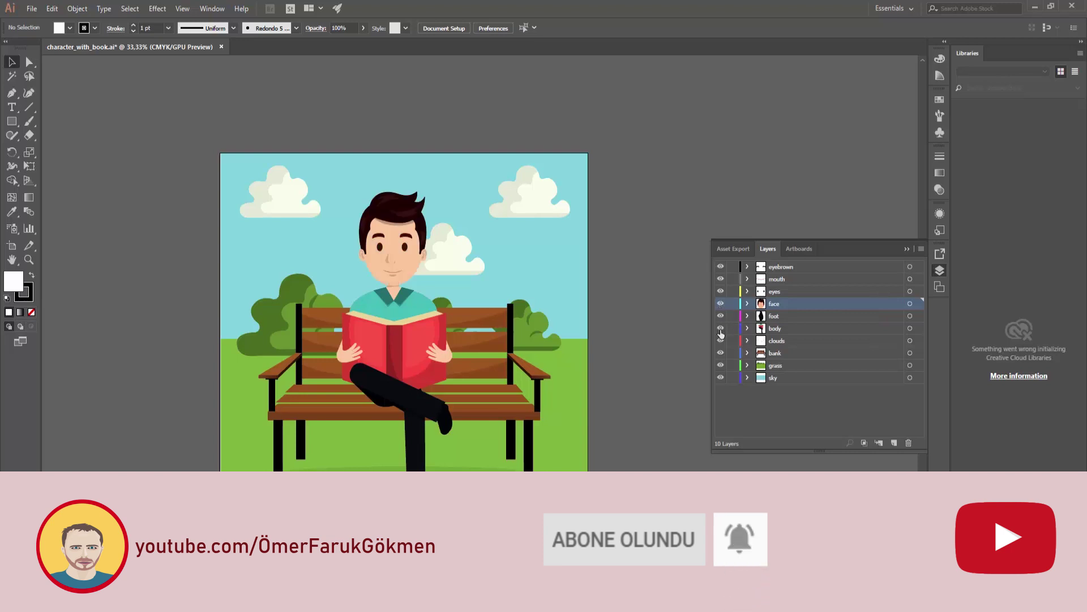
Step: Check the body, clouds and bench layers the same way, leaving all three visible
click(721, 329)
click(721, 329)
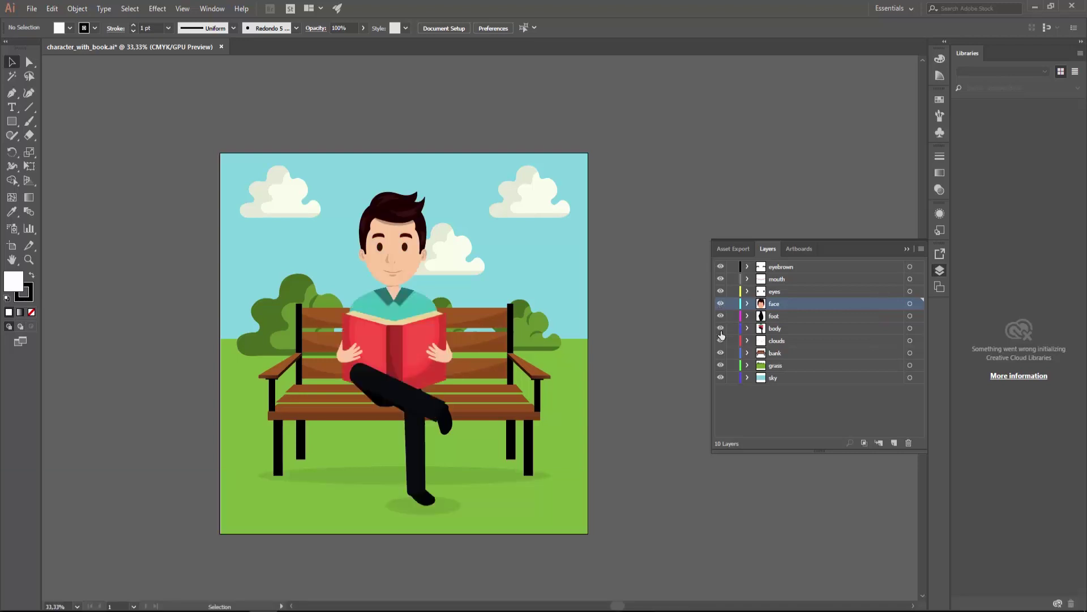
click(721, 329)
click(721, 329)
click(721, 341)
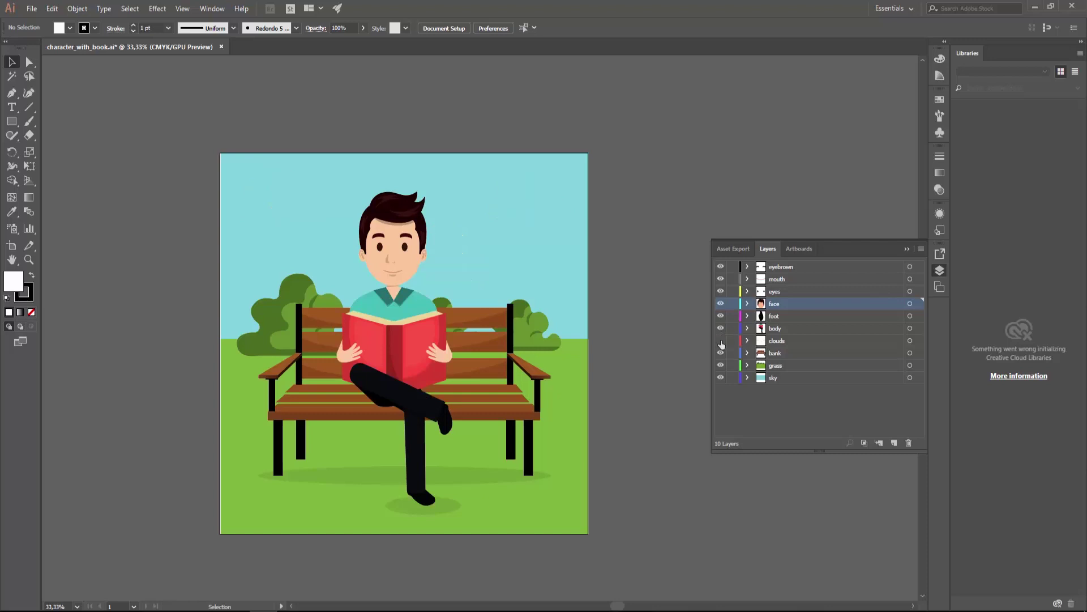
click(721, 340)
click(721, 354)
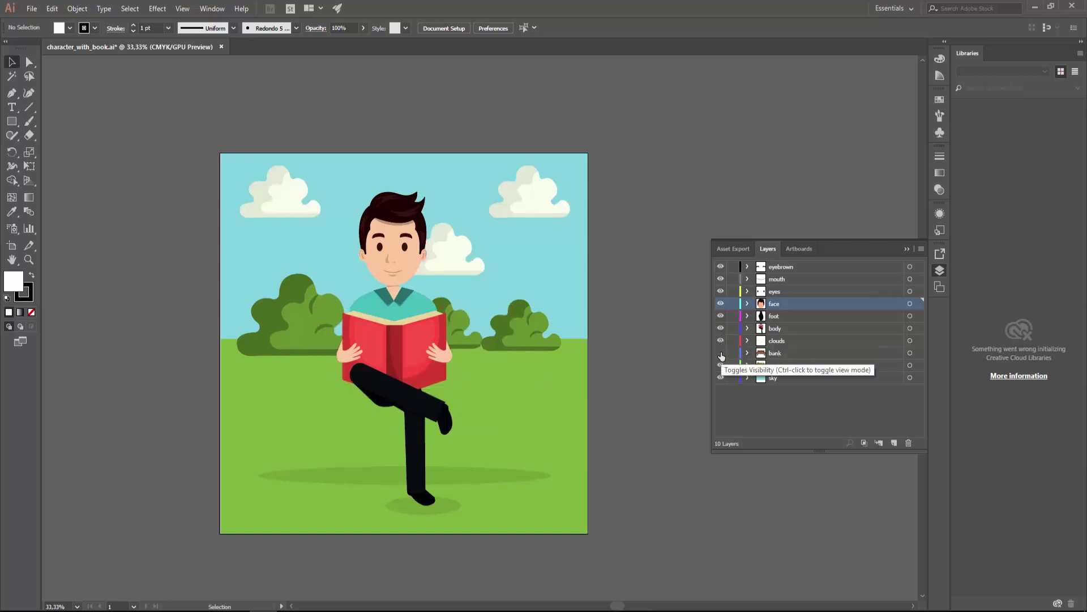
click(721, 353)
Step: Save character_with_book.ai, then import it as Composition - Retain Layer Sizes
key(ctrl+s)
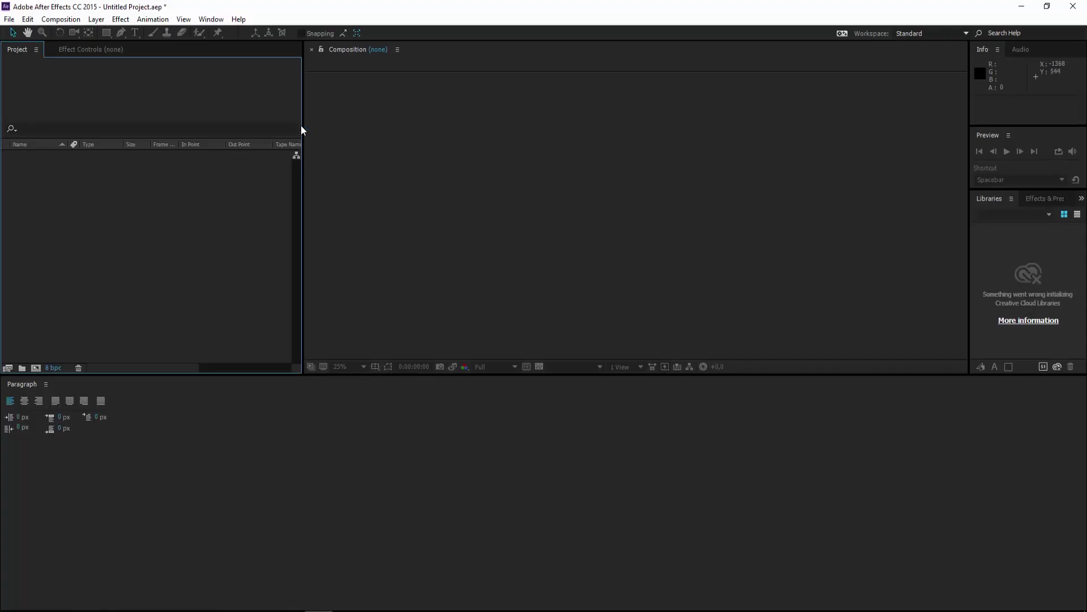
drag(302, 118, 262, 119)
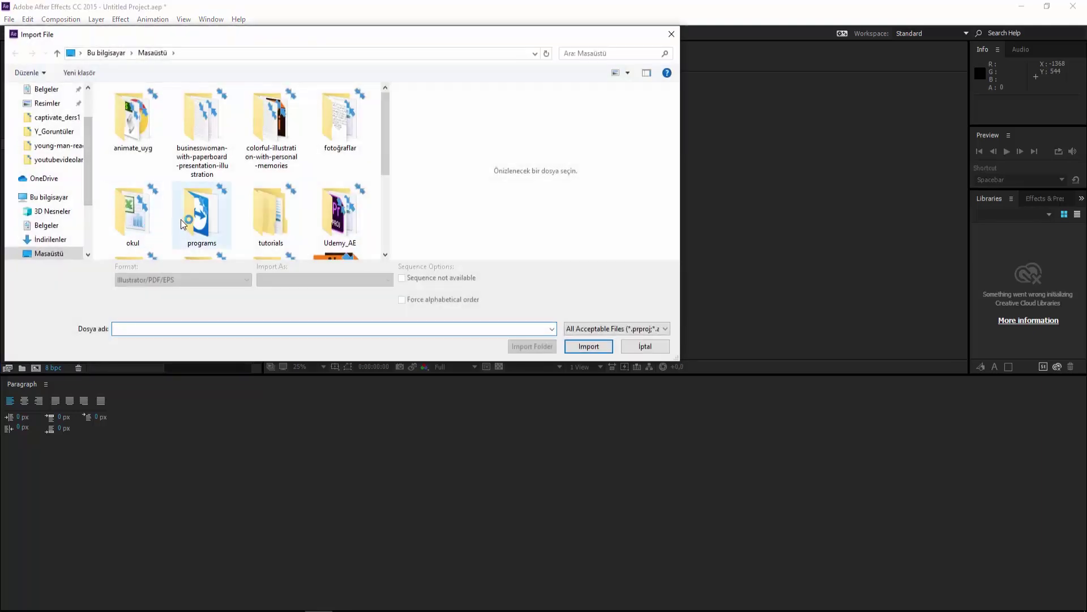
scroll(290, 202, down, 3)
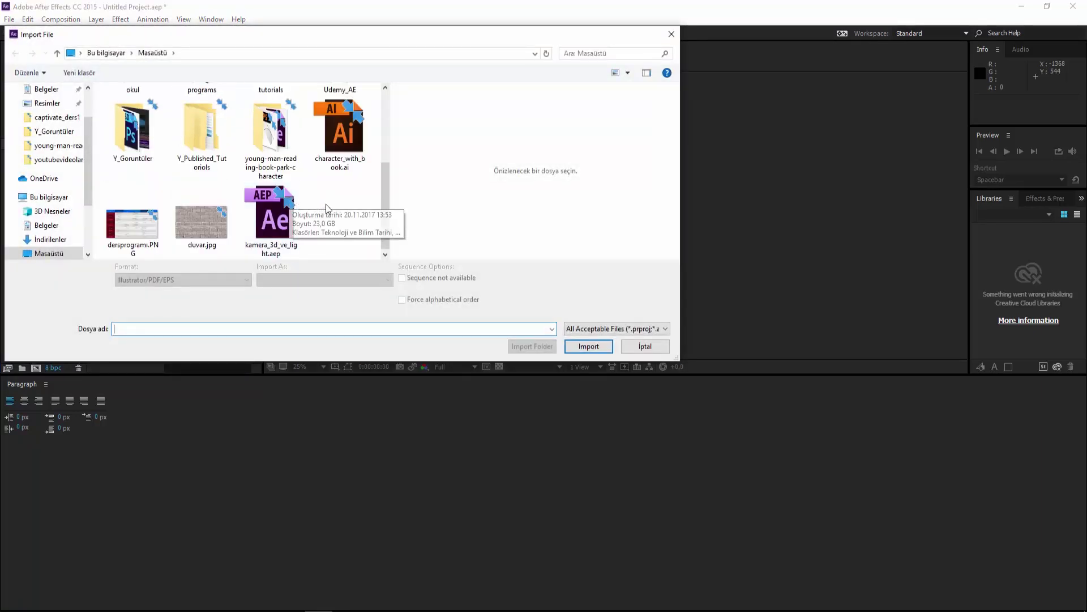
click(345, 137)
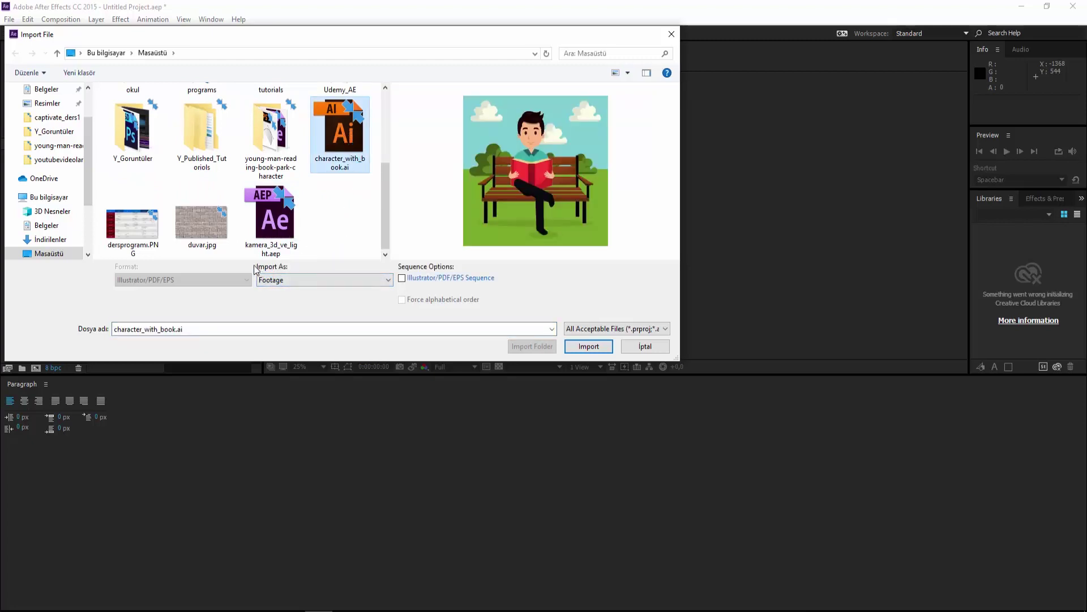
click(285, 281)
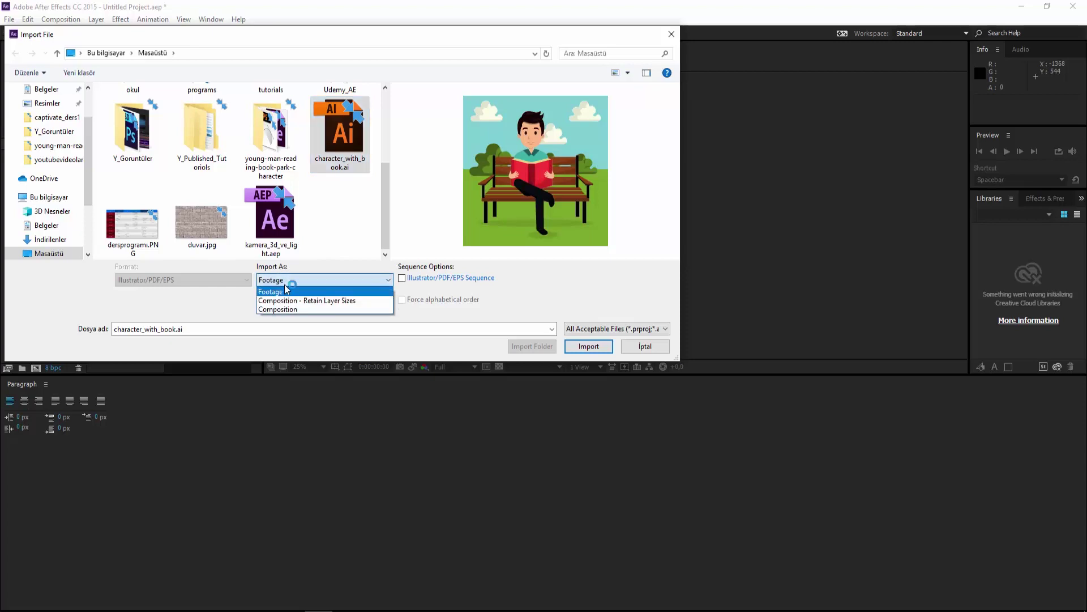
click(346, 301)
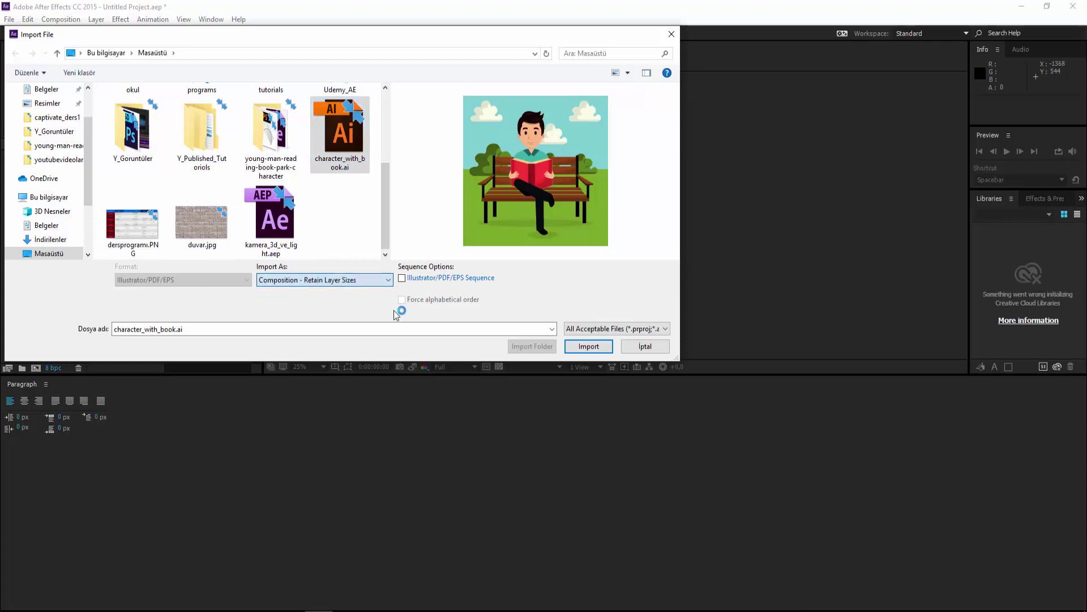
click(588, 350)
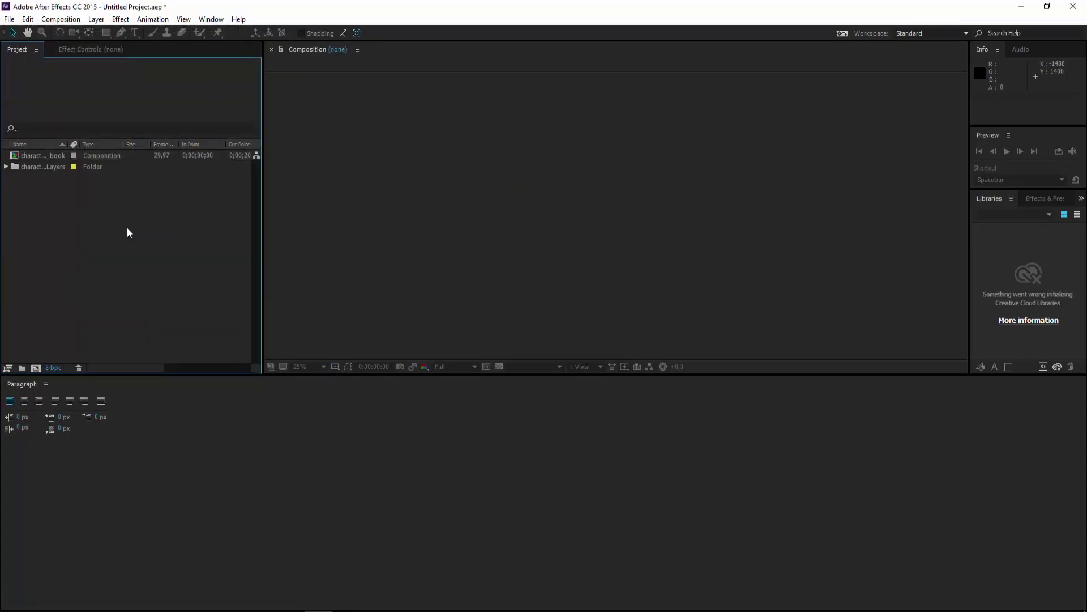
Step: Add a new 1948 × 1948 composition, Comp 1, with a 20-second duration
click(33, 158)
click(37, 168)
click(32, 157)
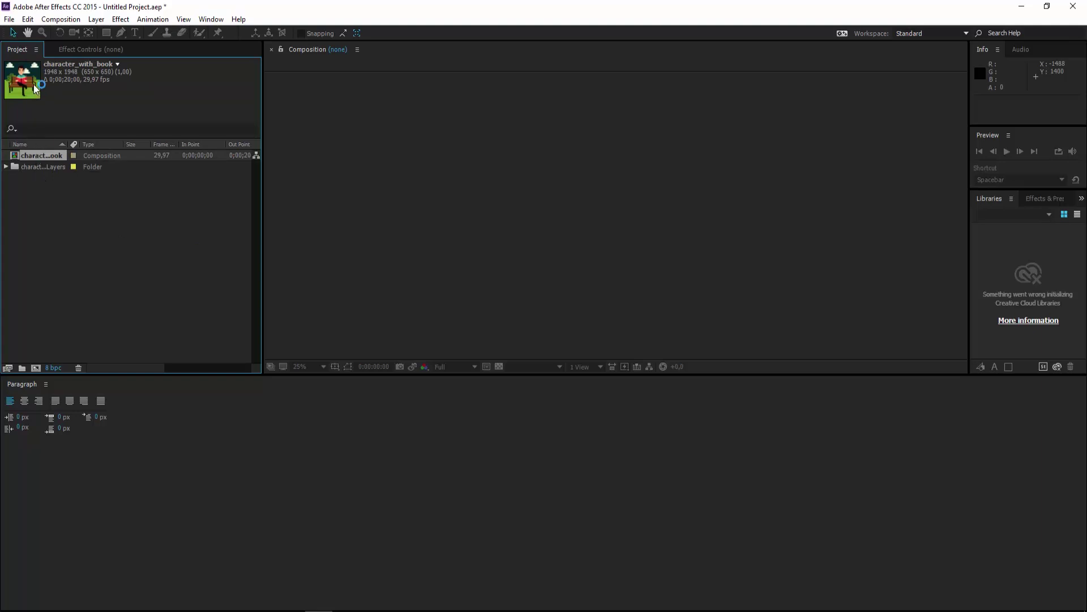
click(48, 224)
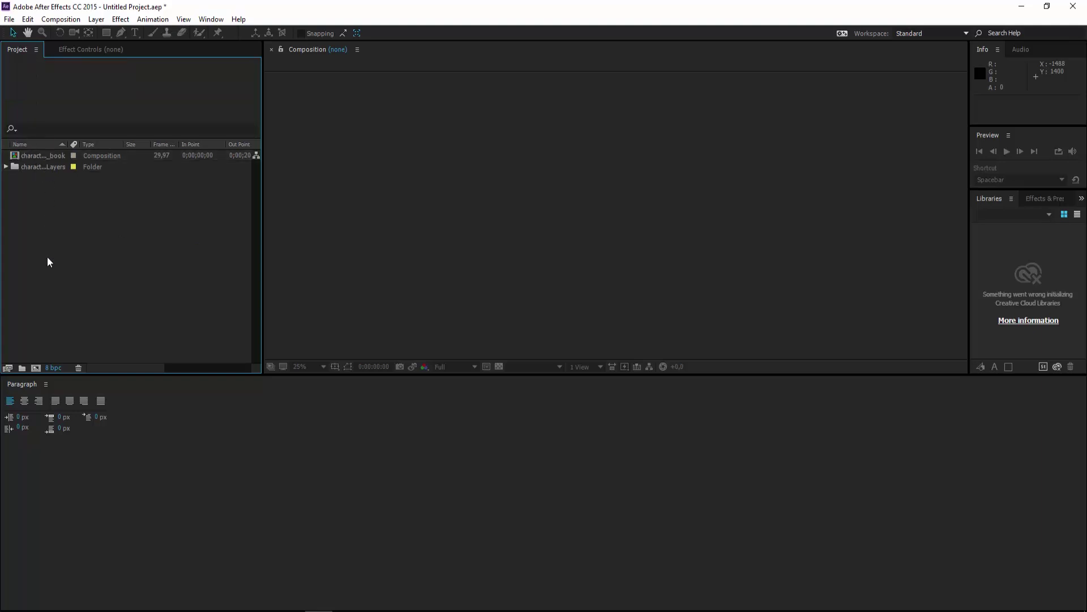
click(36, 368)
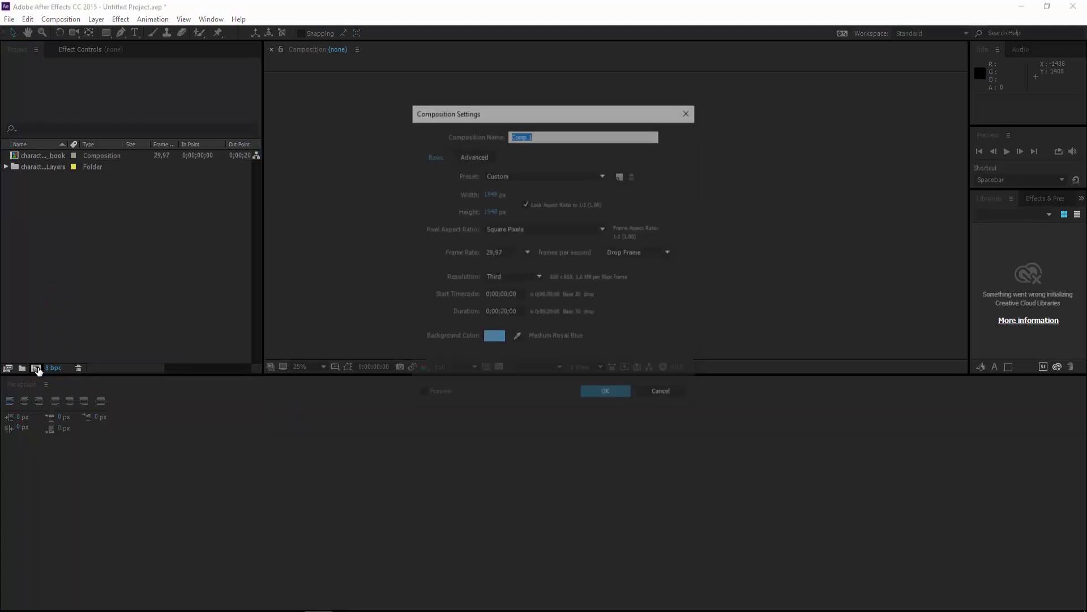
click(506, 313)
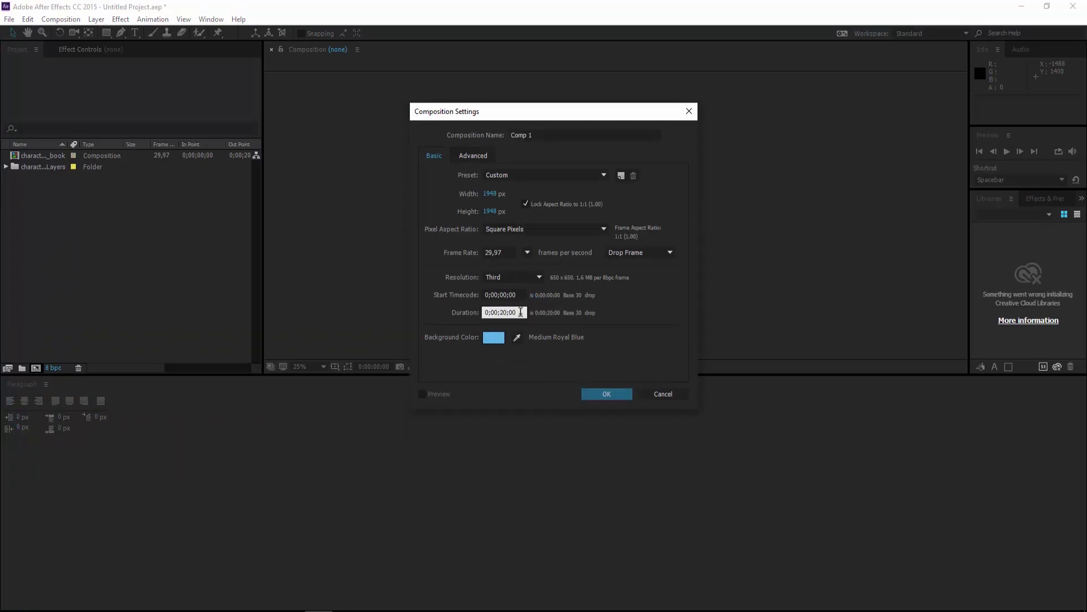
click(607, 394)
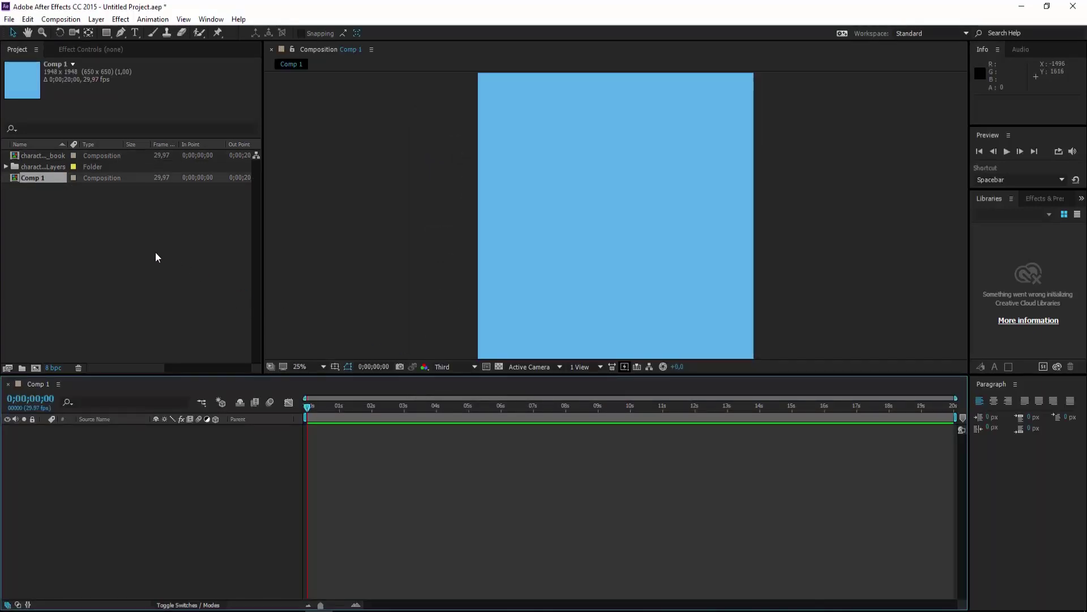
click(157, 257)
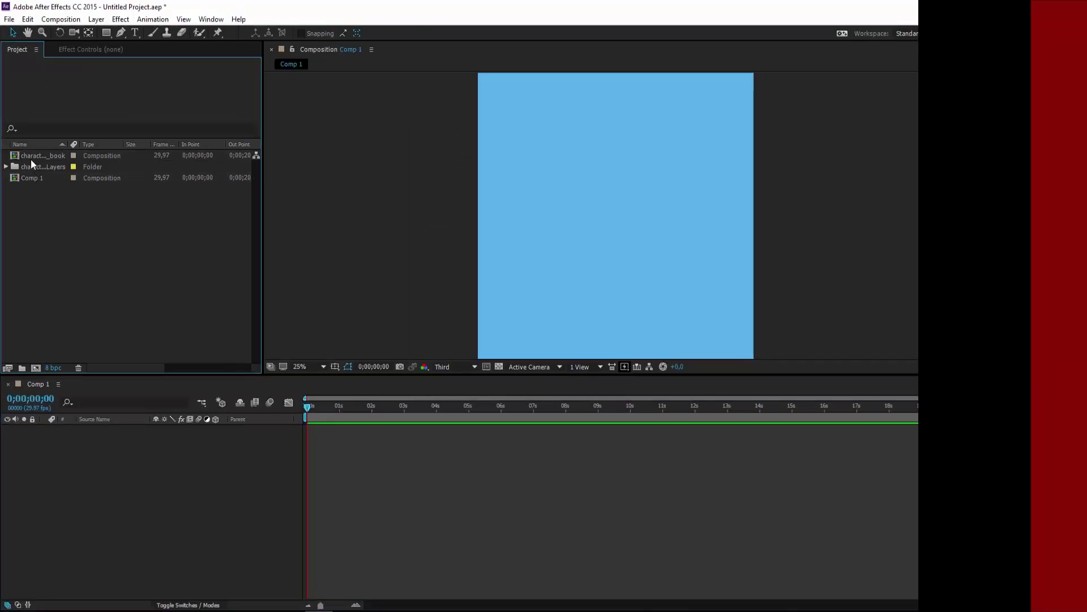
Step: Open the character_with_book composition and scrub to about 10 seconds
click(32, 158)
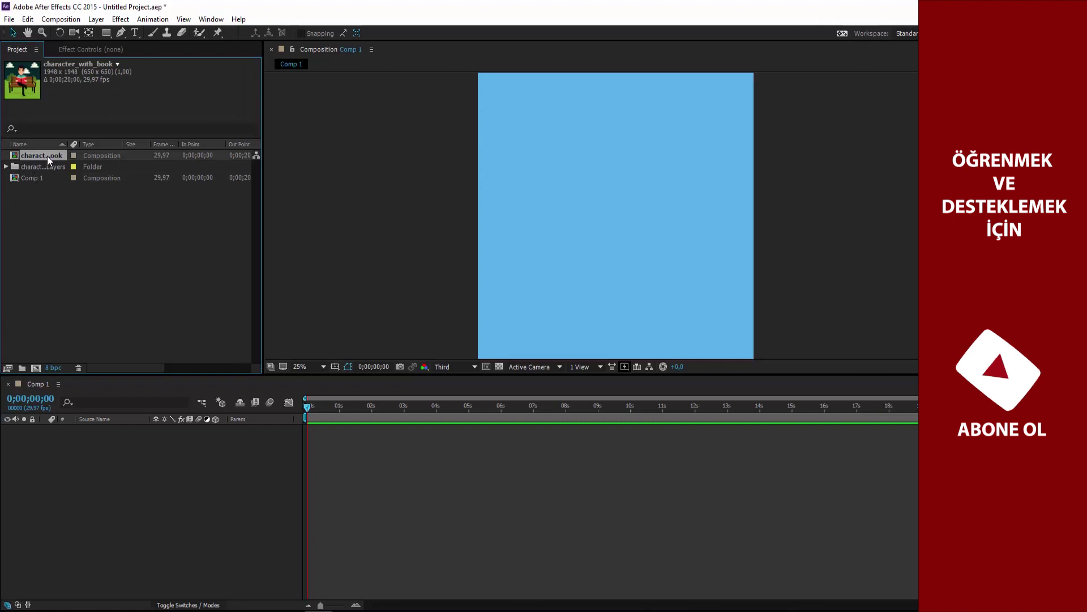
double_click(46, 155)
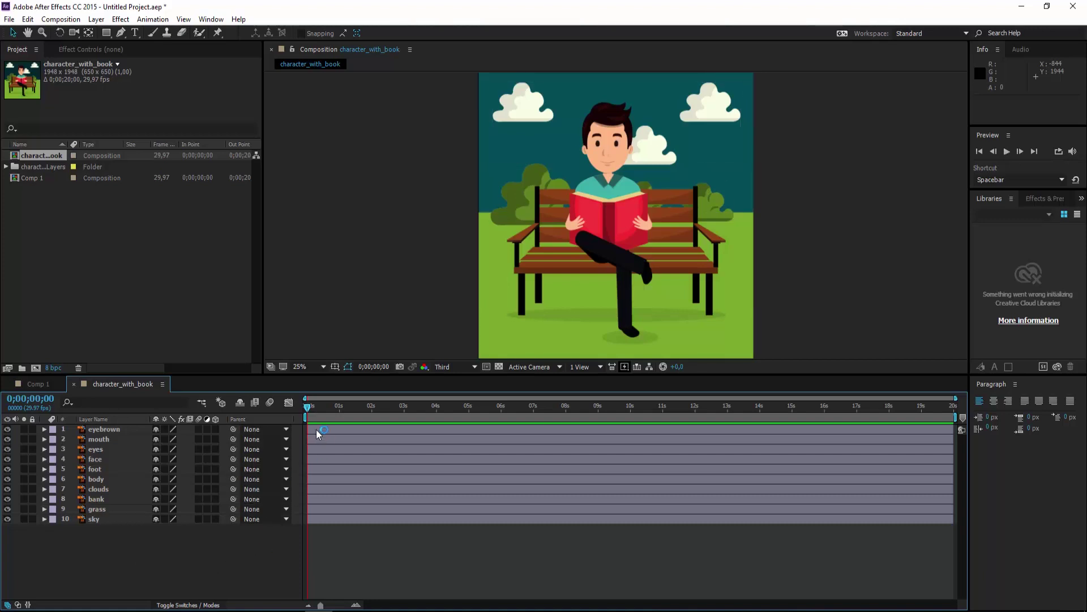
mouse_move(307, 409)
mouse_down()
mouse_move(661, 420)
mouse_move(309, 420)
mouse_up()
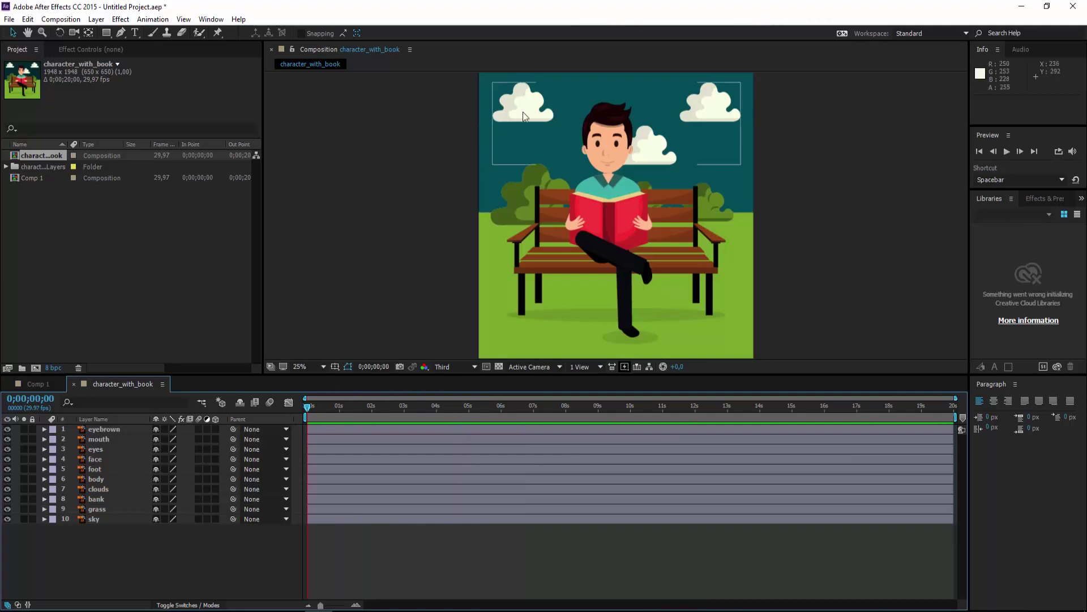
Step: Set the character_with_book composition's background colour to Royal Blue (1E99CD)
right_click(333, 184)
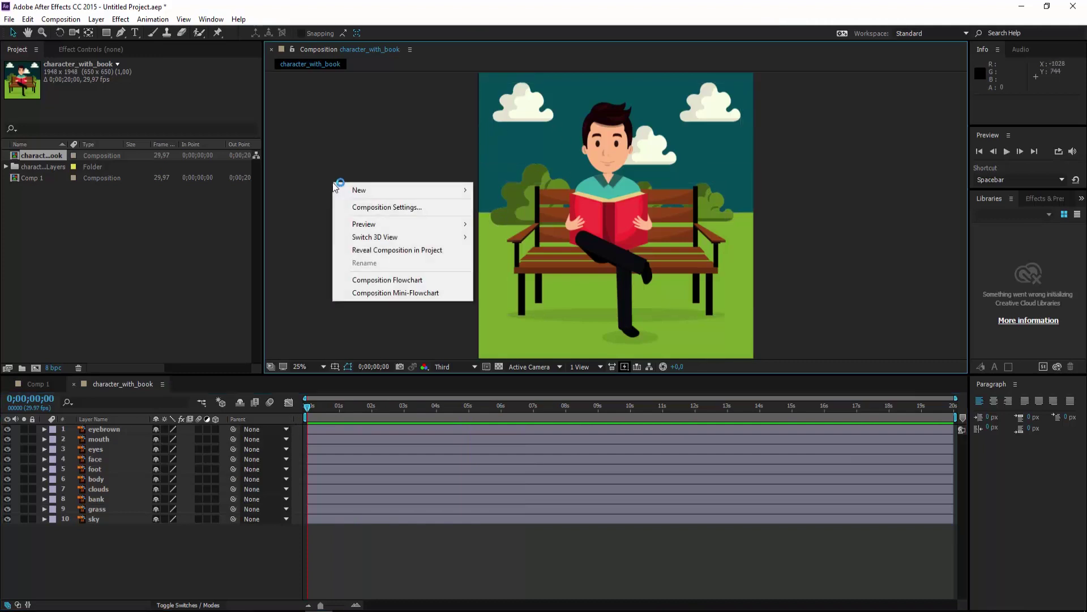
click(396, 207)
click(498, 337)
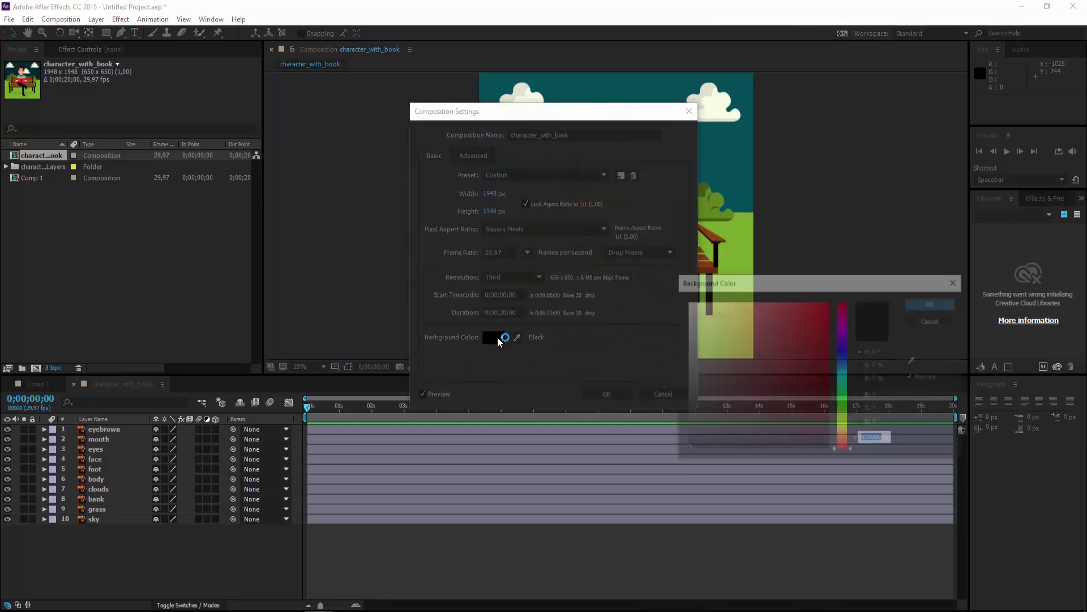
click(850, 373)
drag(851, 373, 851, 369)
drag(812, 320, 818, 326)
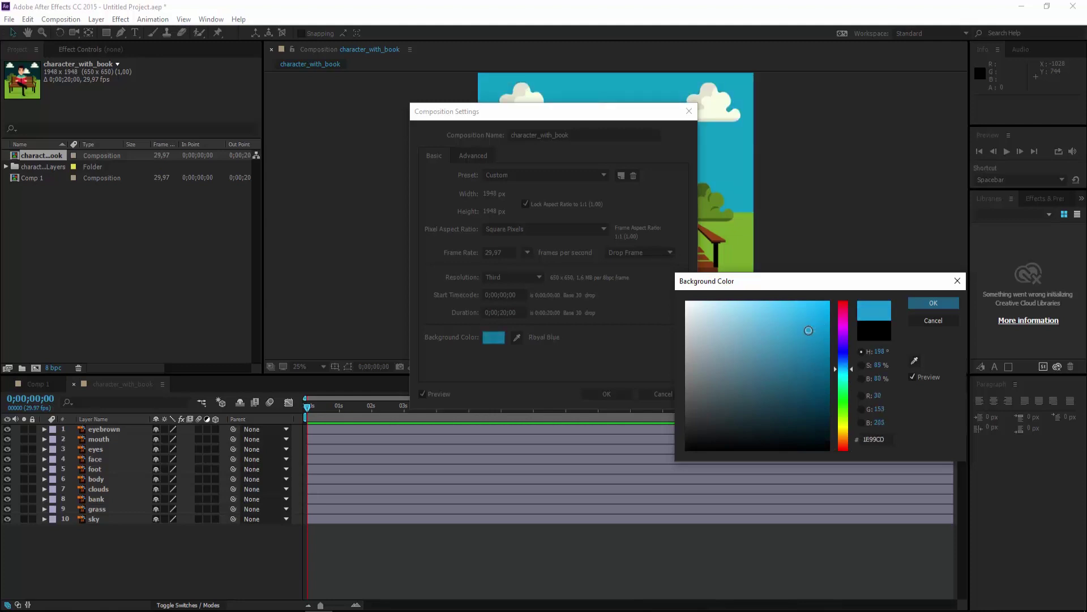
click(933, 303)
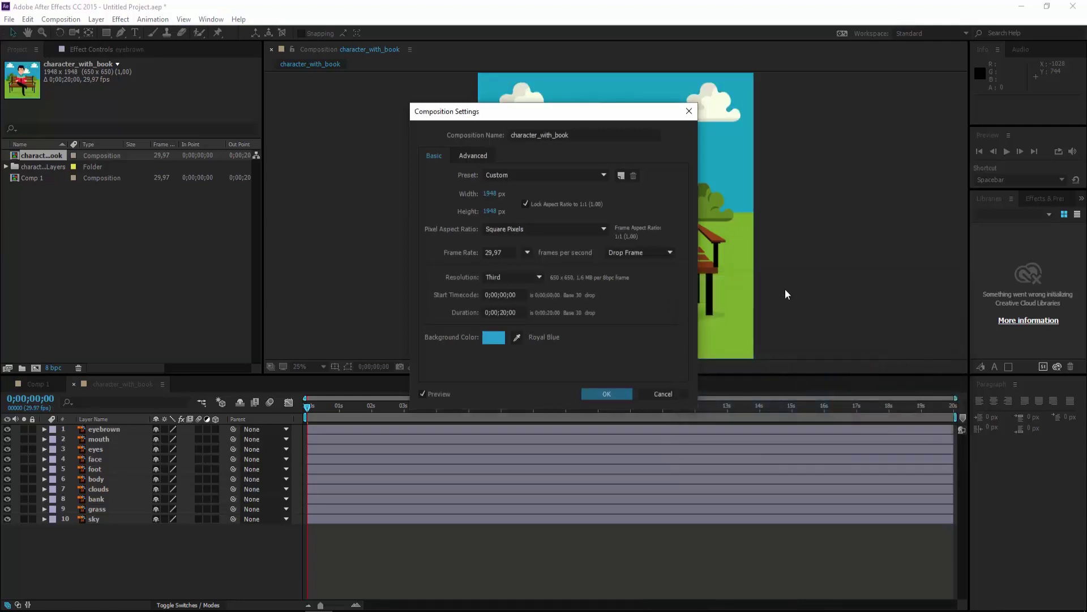
click(631, 392)
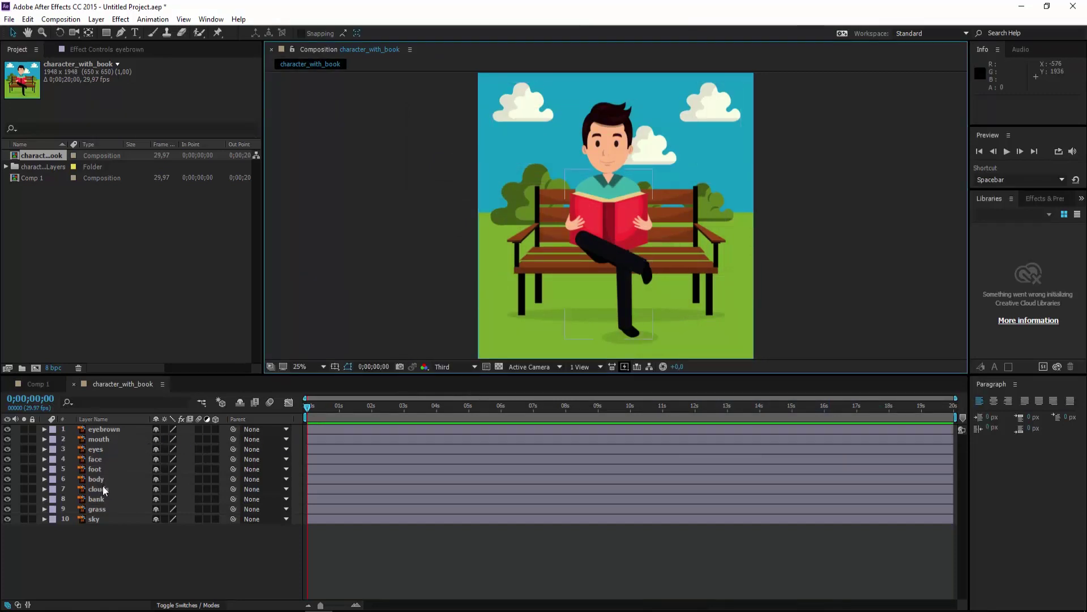
Step: Set a Position keyframe at 0 s with the clouds moved off the left edge
click(107, 490)
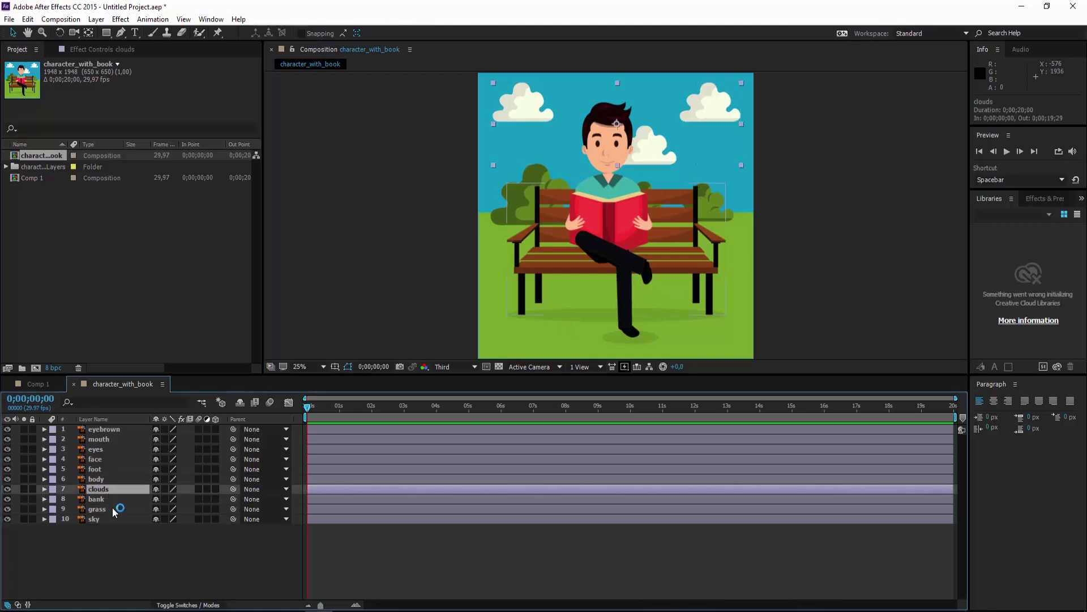
click(44, 489)
click(53, 499)
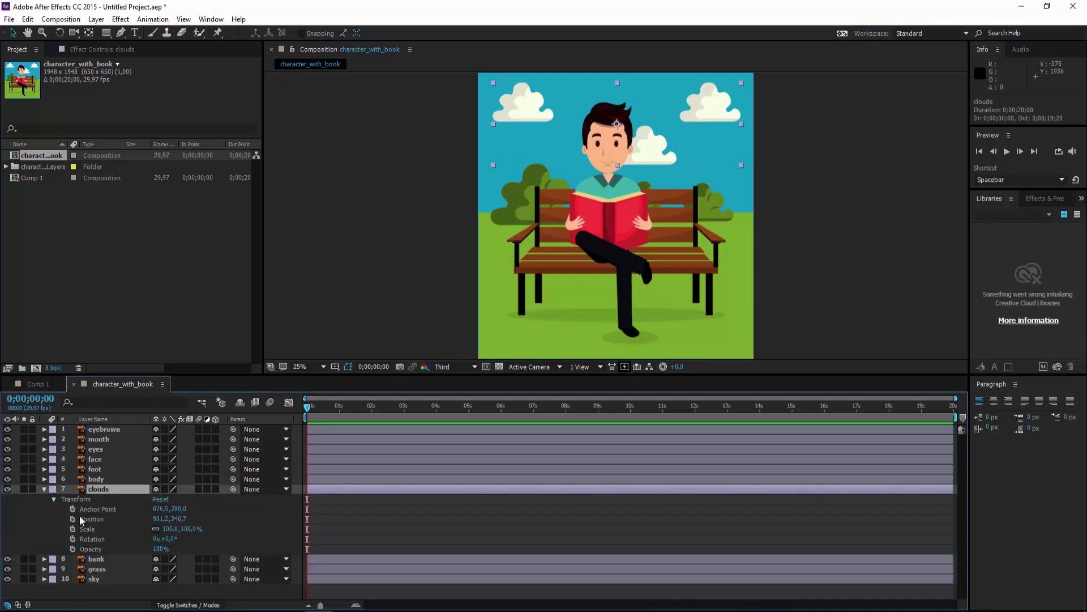
mouse_move(310, 408)
mouse_down()
mouse_move(949, 409)
mouse_move(306, 409)
mouse_up()
click(79, 517)
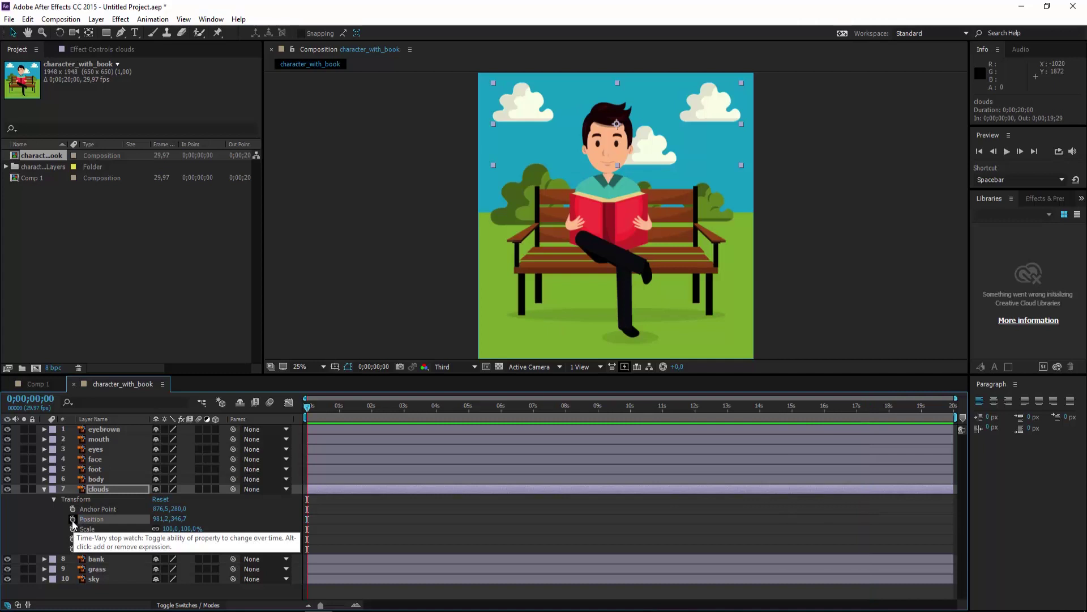
click(72, 519)
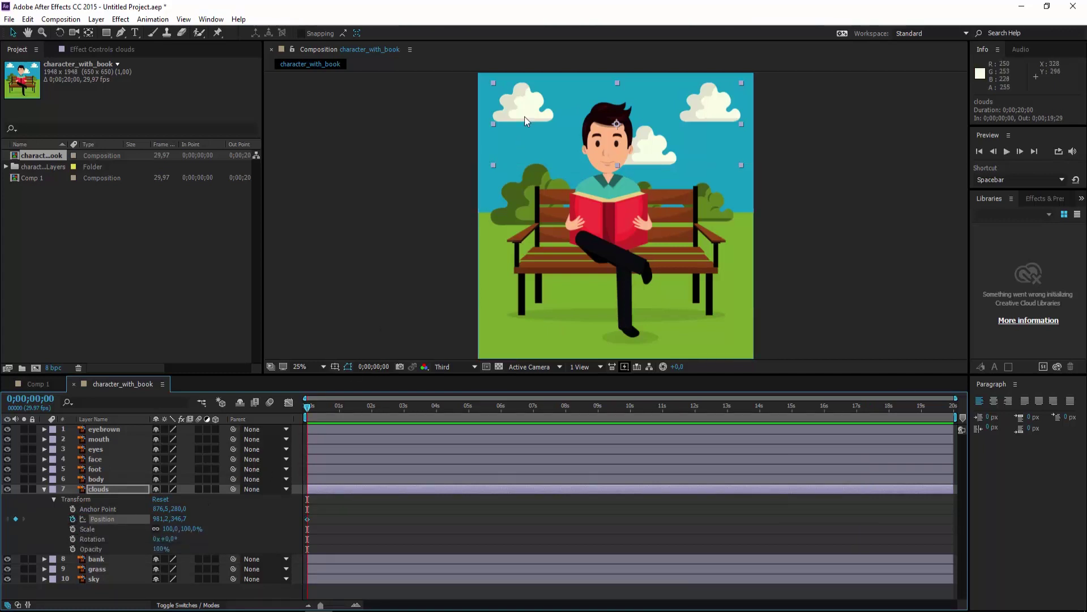
drag(524, 117, 254, 118)
Step: At the timeline's end, move the clouds off the right edge, then preview the drift
drag(308, 406, 957, 432)
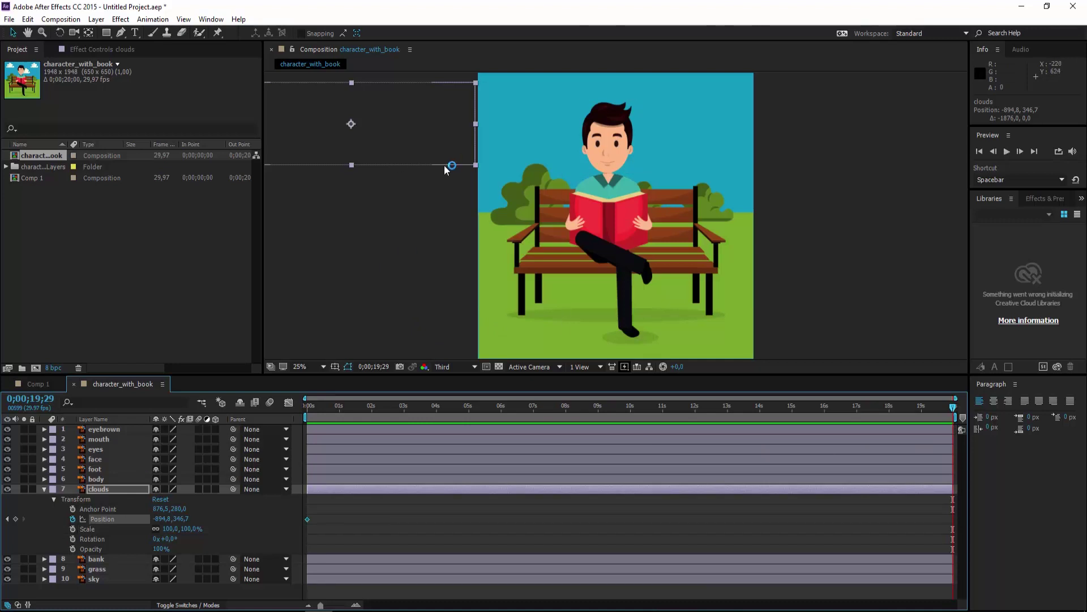
drag(445, 168, 877, 186)
drag(890, 182, 981, 191)
drag(943, 406, 308, 406)
key(space)
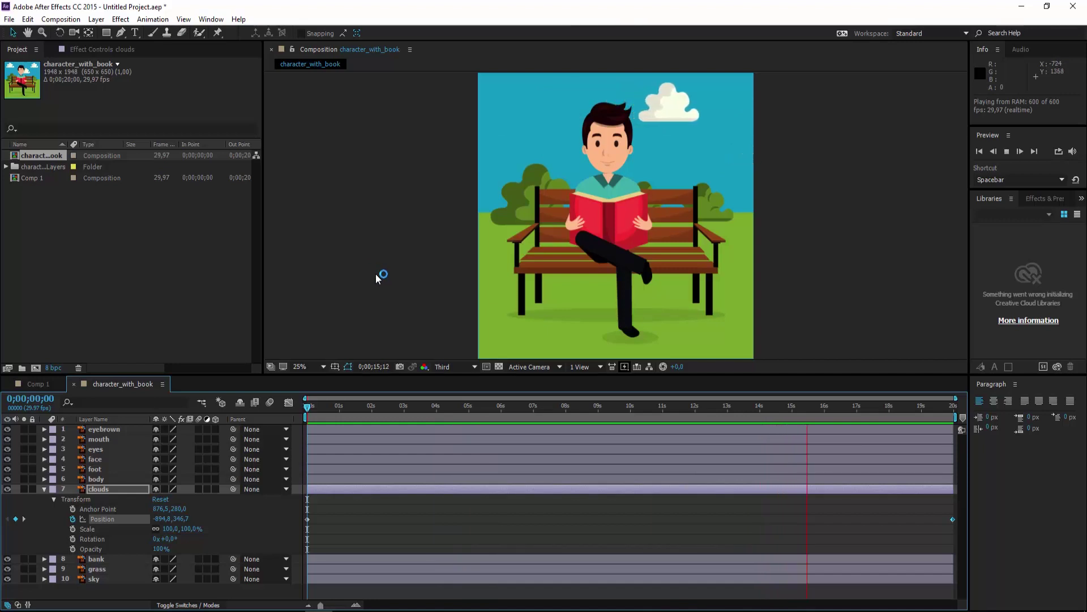
key(space)
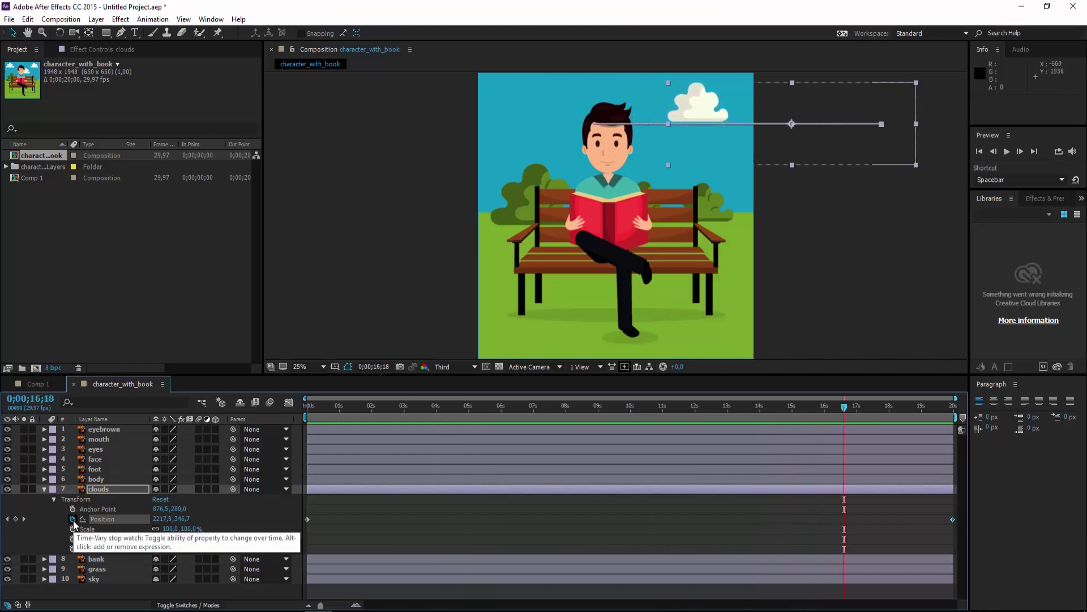
Step: Replace the clouds Position expression with loopOut(); and scrub to confirm the repeat
click(72, 520)
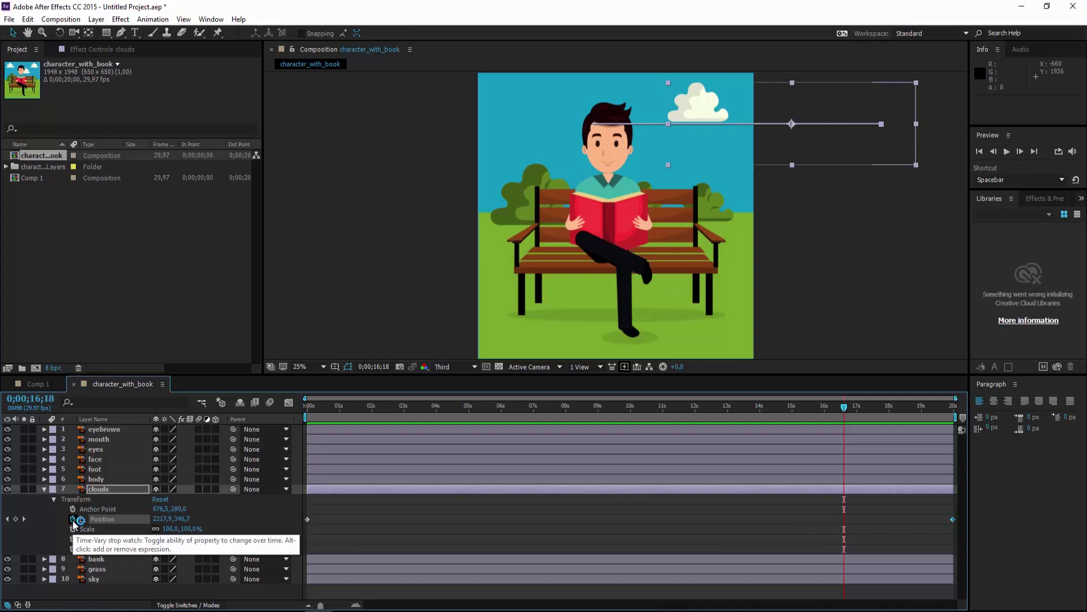
alt+click(72, 520)
click(342, 529)
double_click(308, 528)
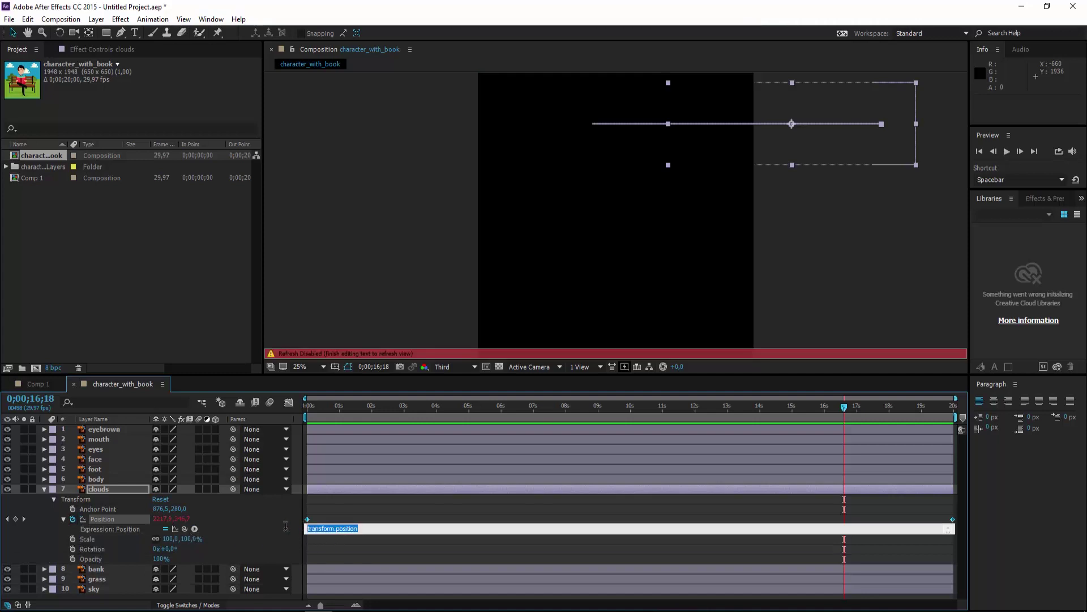
text(loopOUT)
key(BackSpace)
text(ut();)
click(459, 406)
drag(419, 402, 881, 406)
drag(742, 406, 273, 406)
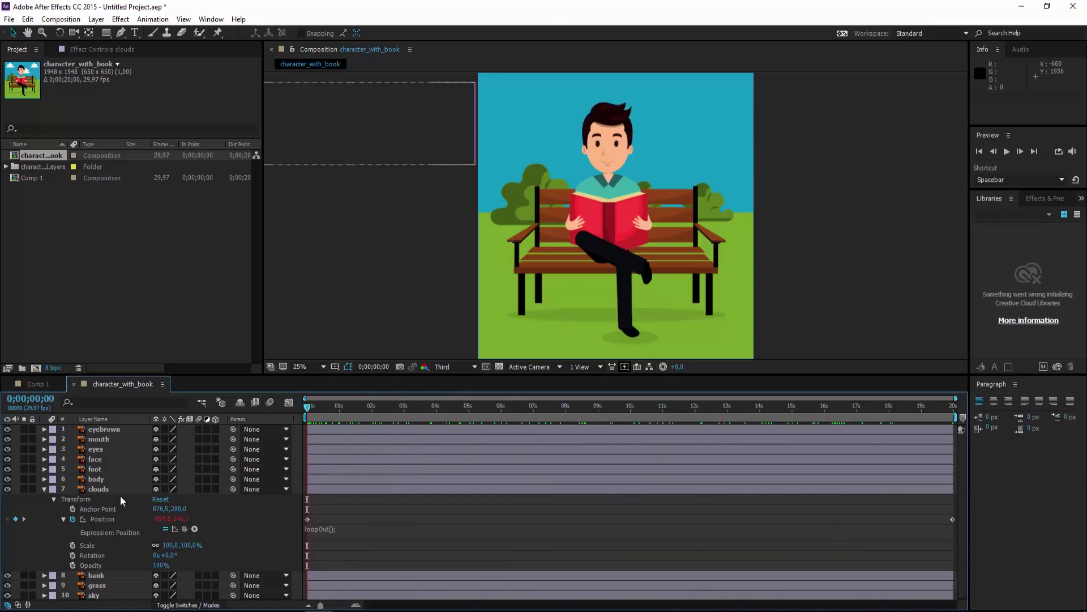
Step: Collapse the clouds layer, reveal the eyes' Transform properties, and zoom into the first seconds
click(111, 406)
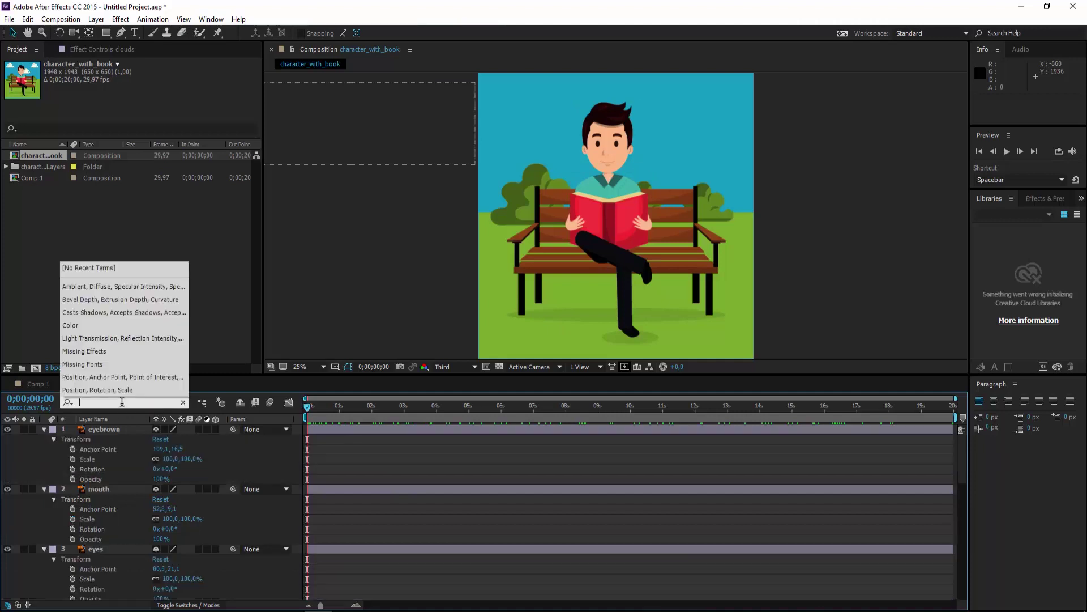
click(142, 563)
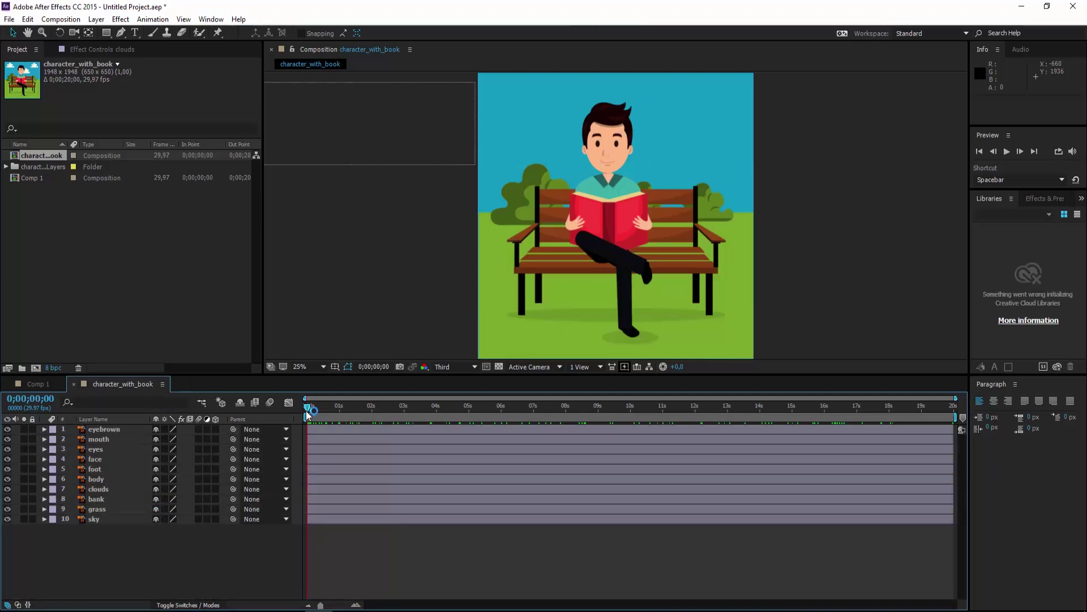
click(44, 448)
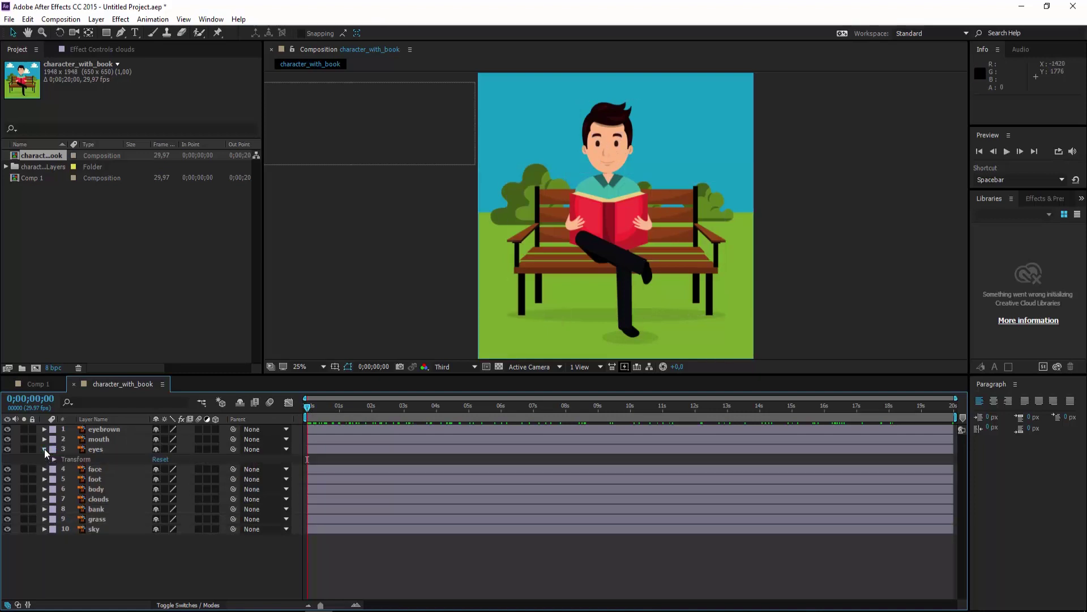
click(55, 459)
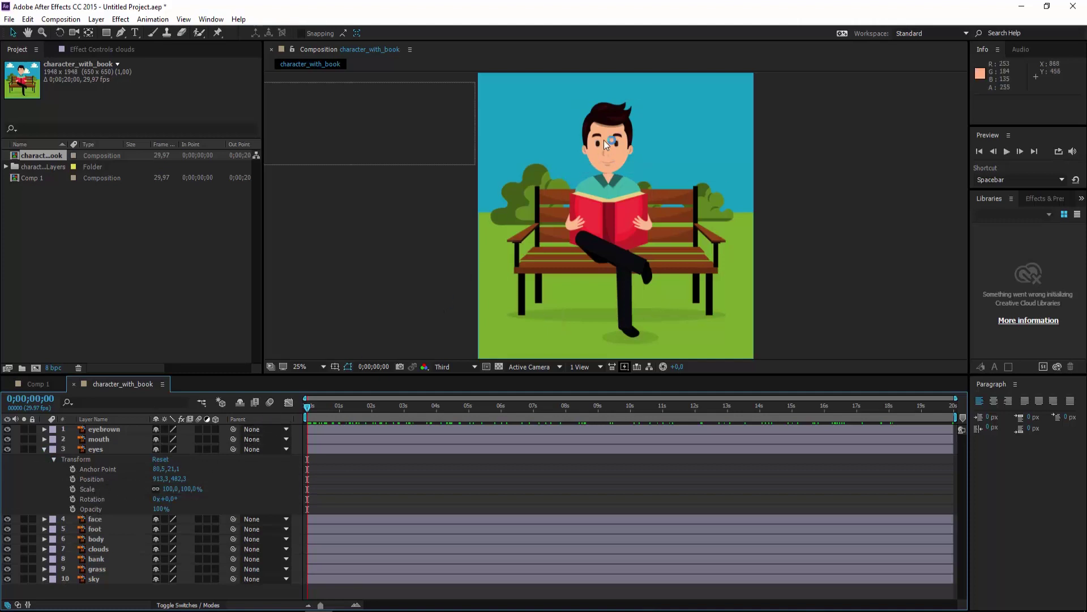
click(603, 155)
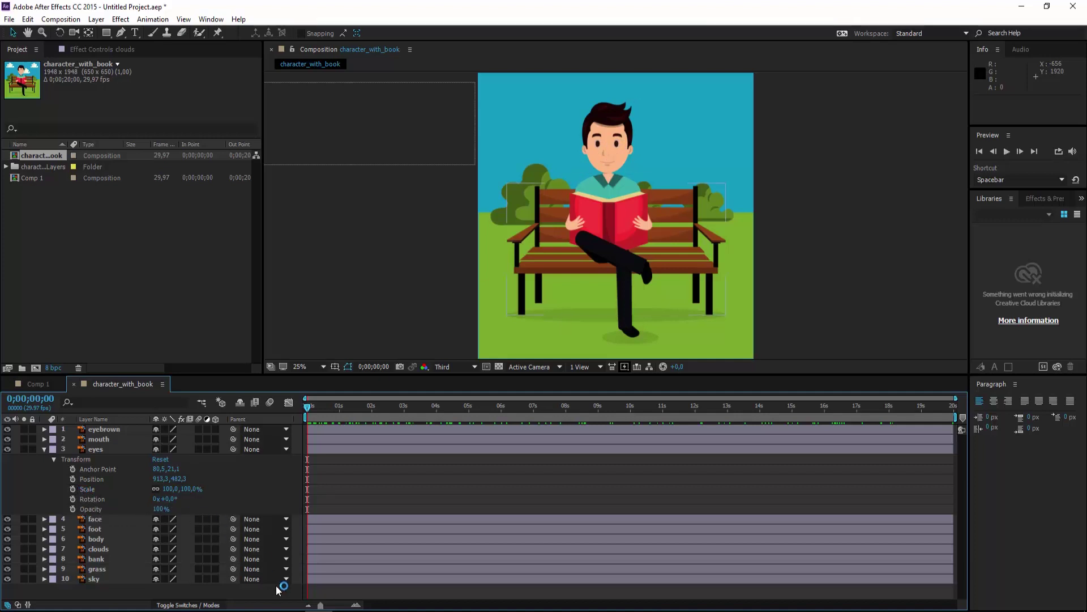
drag(320, 605, 342, 606)
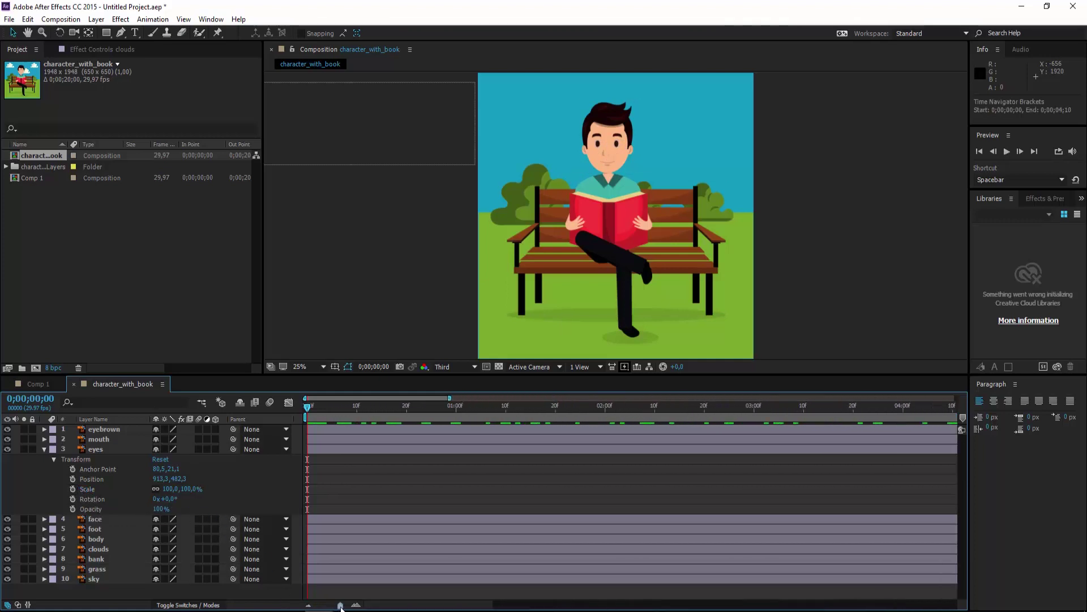
Step: Keyframe the eyes' Scale at 0f, then squash them to 8.8% height a few frames later
click(73, 490)
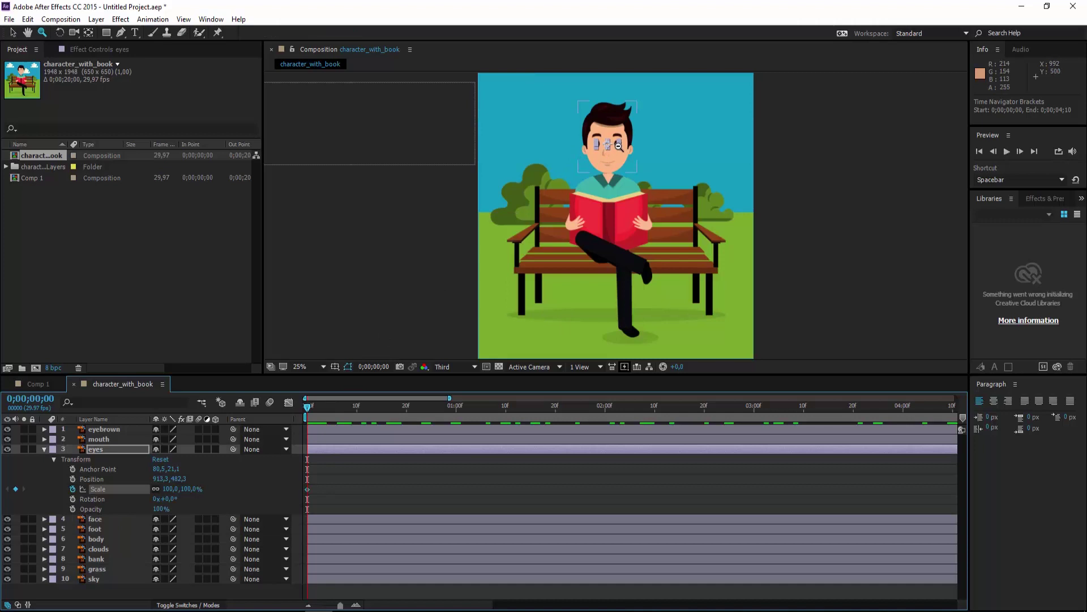
scroll(576, 153, up, 7)
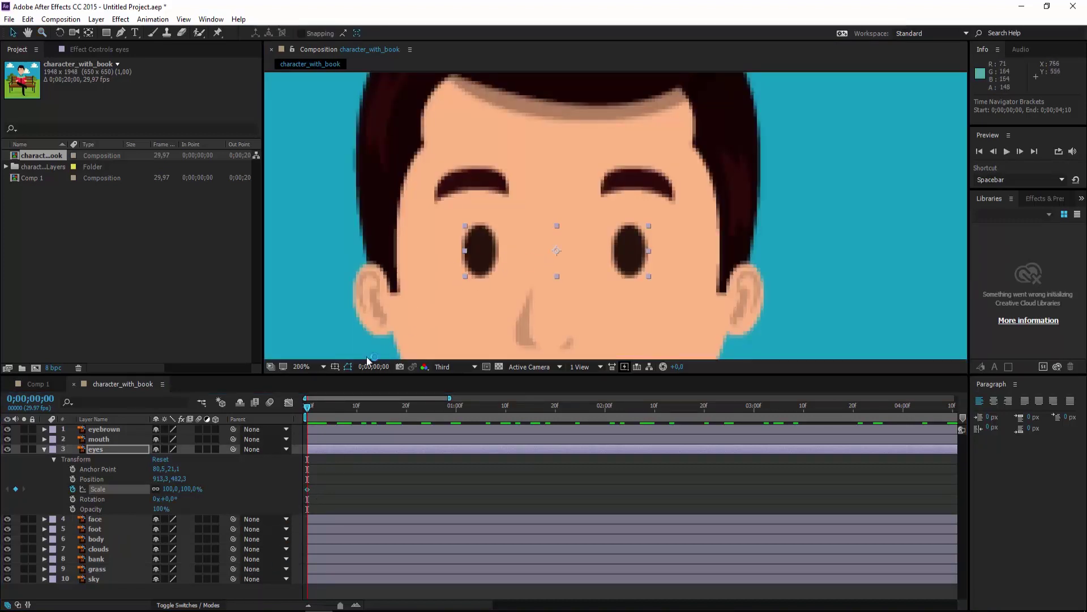
drag(307, 407, 319, 412)
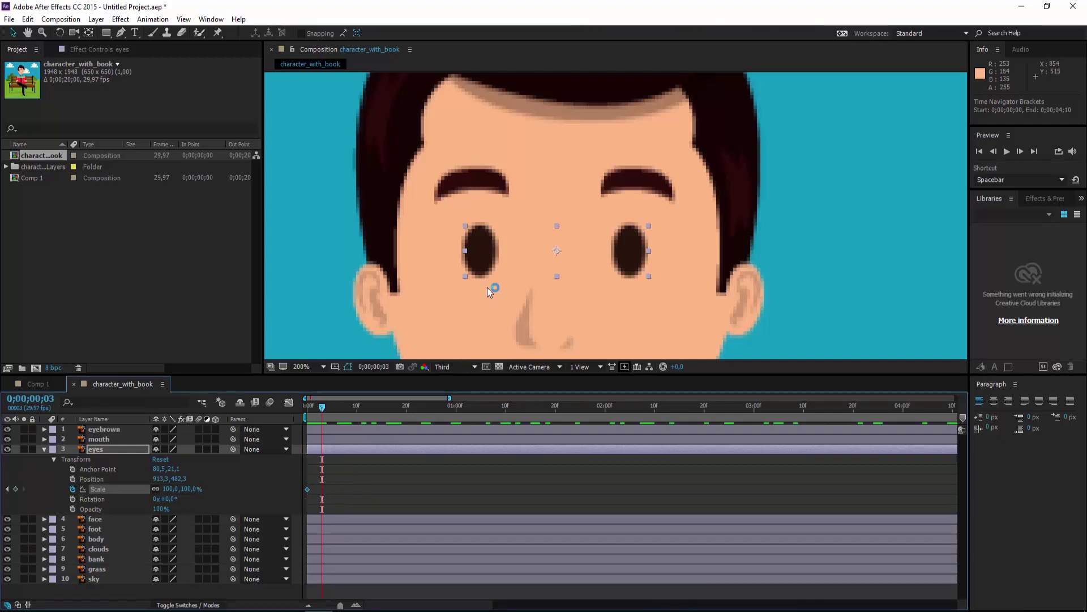
drag(556, 276, 556, 250)
Step: Copy the 100% Scale keyframe to frame 7 and scrub to check the blink
drag(322, 410, 328, 413)
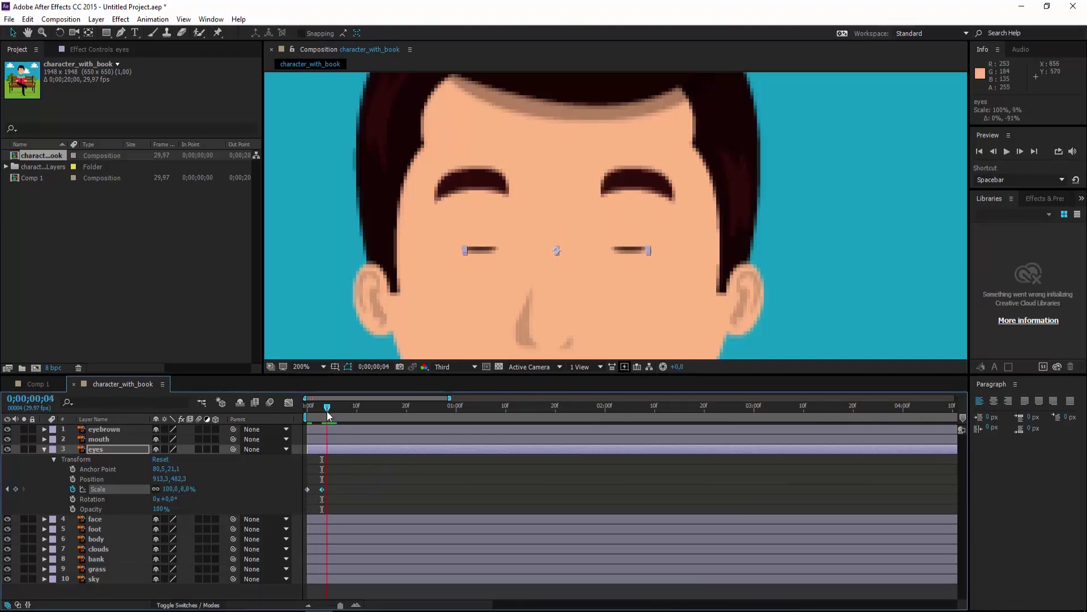
click(308, 489)
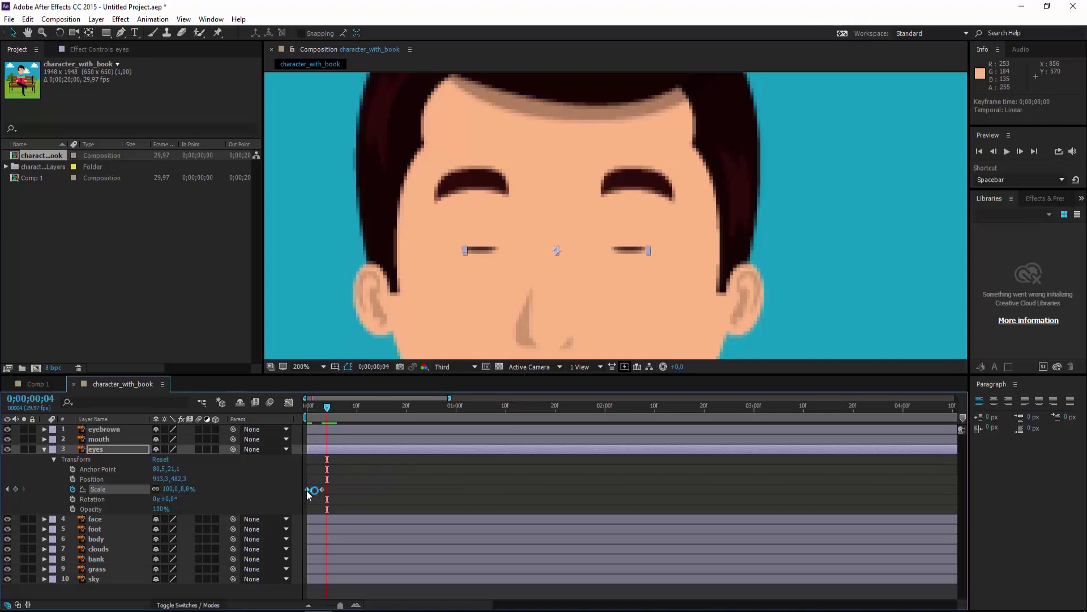
key(ctrl+c)
drag(327, 407, 342, 409)
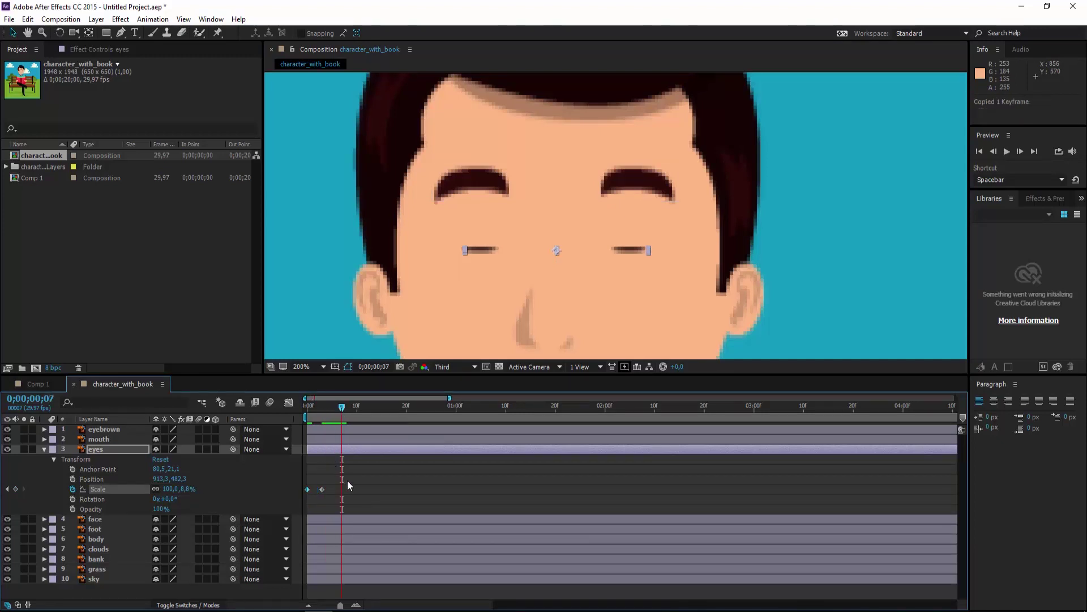
key(ctrl+v)
drag(341, 409, 294, 436)
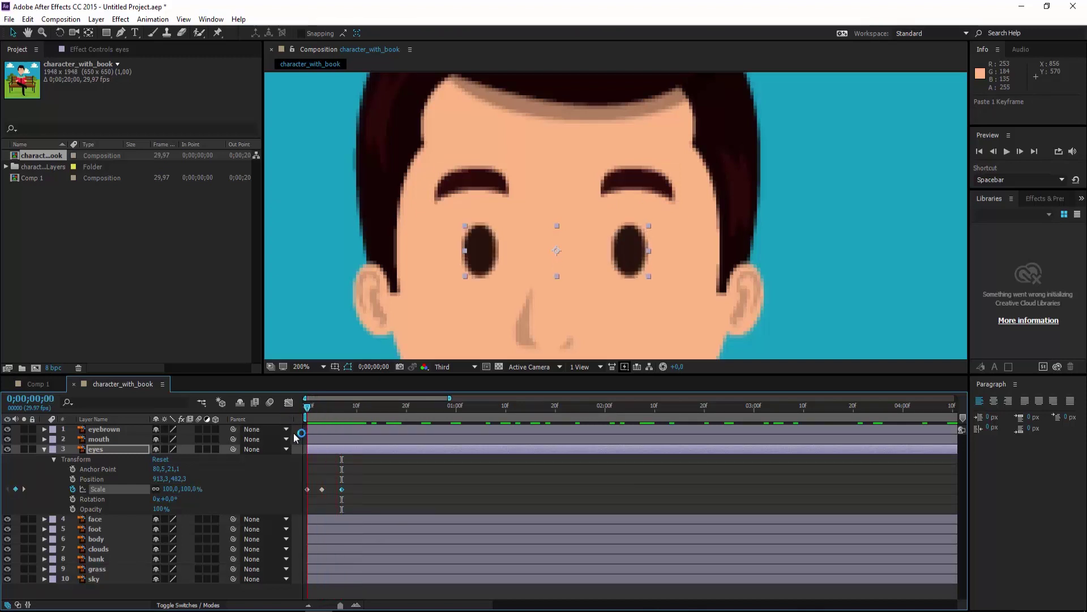
click(140, 405)
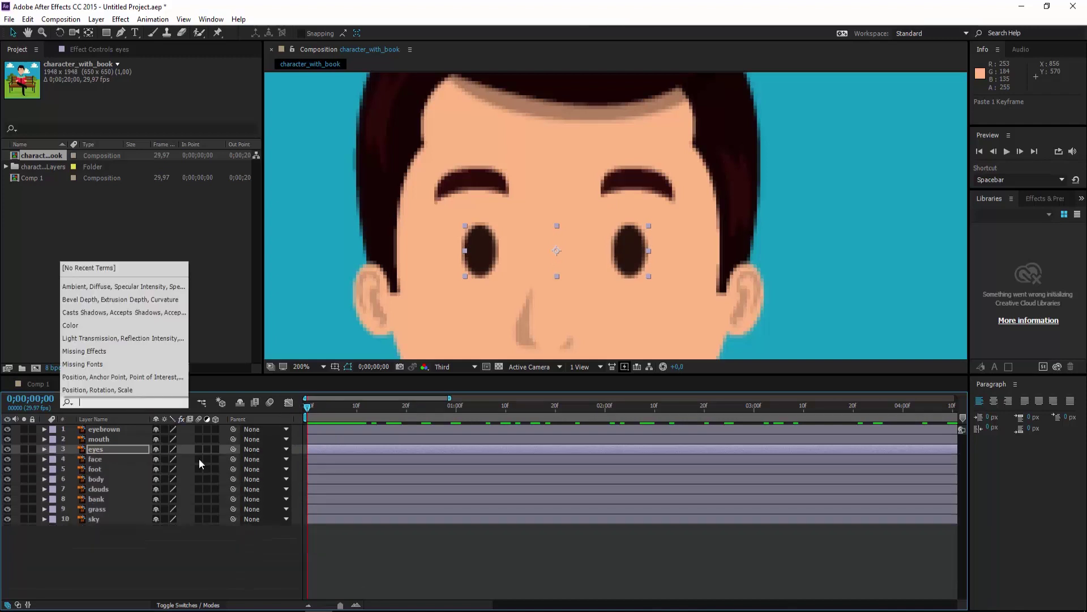
Step: Preview the blink, then reopen the eyes layer's Transform properties
click(233, 547)
key(space)
key(space)
key(space)
key(space)
key(semicolon)
drag(324, 418, 298, 419)
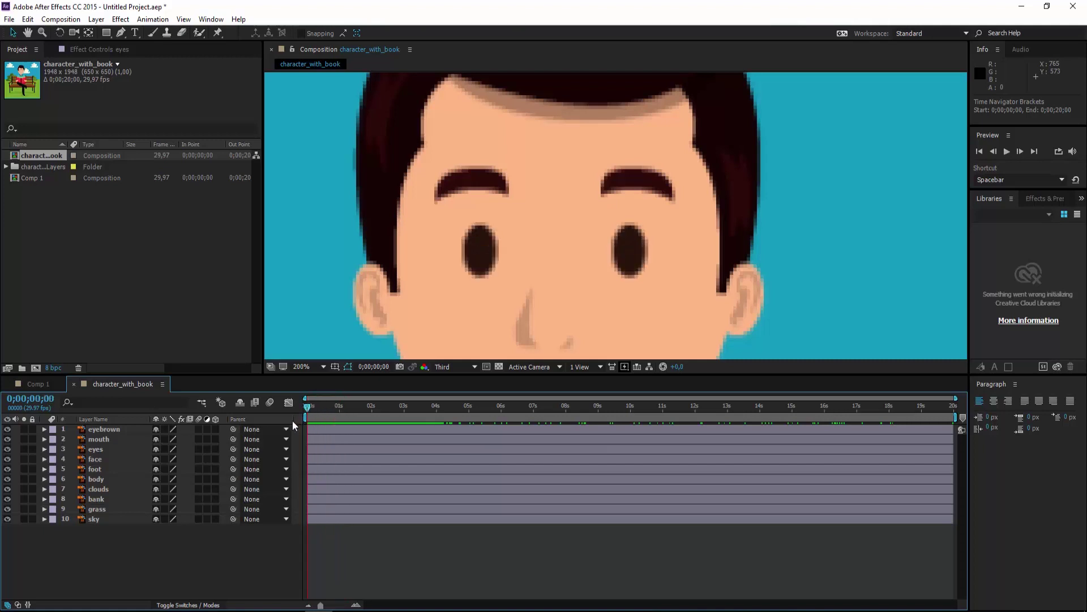
click(44, 449)
click(54, 459)
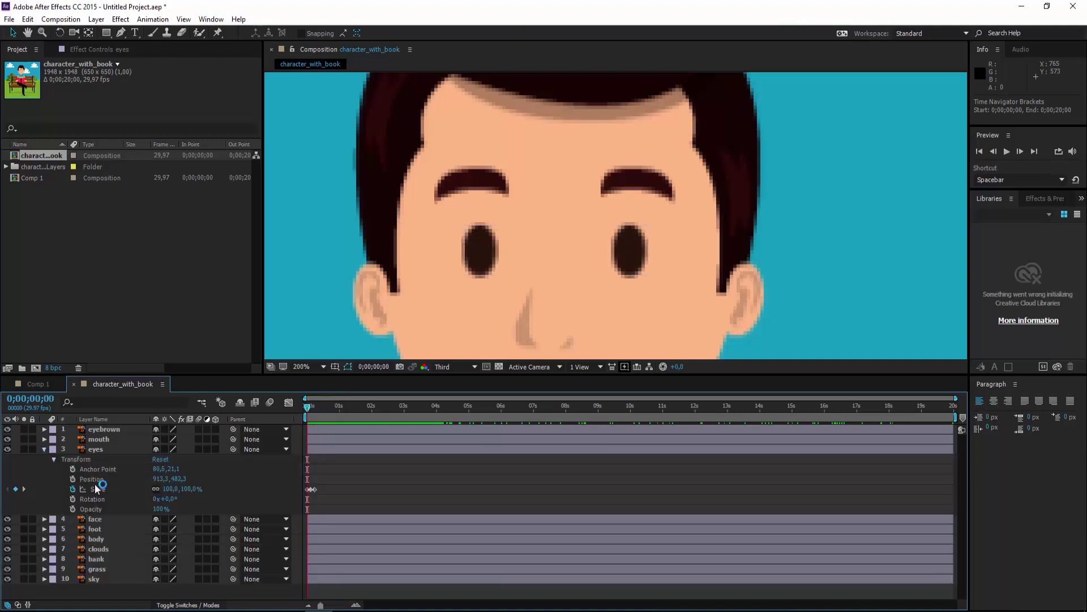
drag(309, 408, 374, 411)
Step: Apply Easy Ease, Easy Ease In and Easy Ease Out to the three blink Scale keyframes
drag(323, 498, 298, 480)
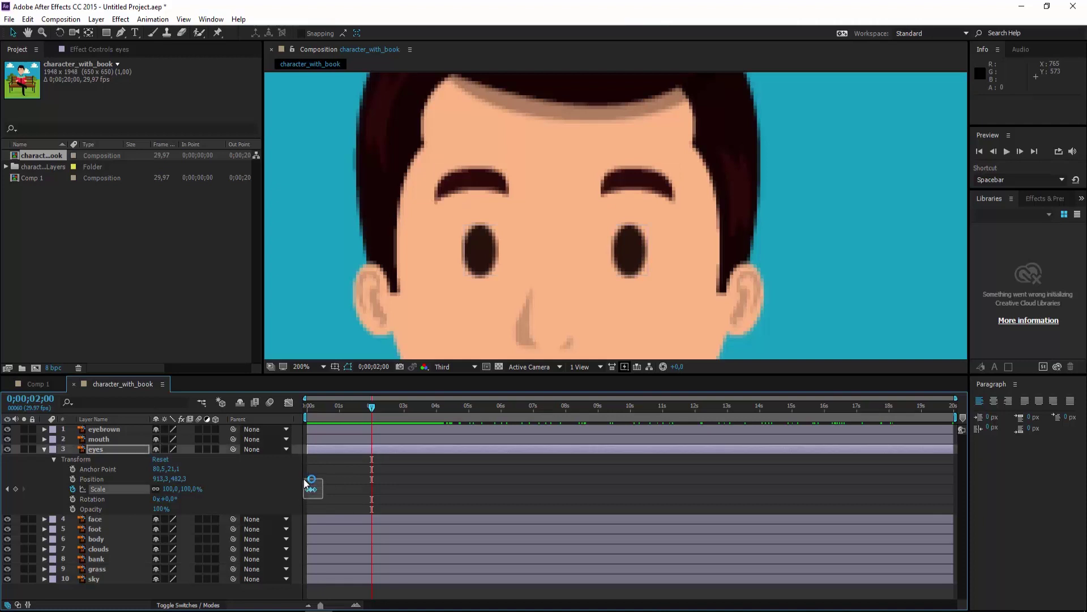
right_click(314, 488)
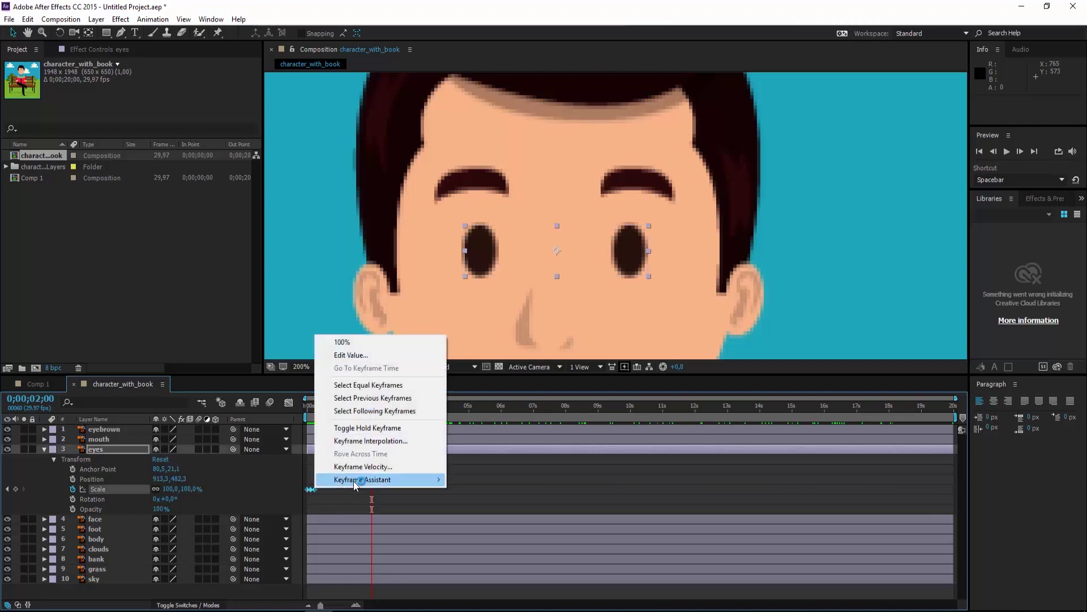
mouse_move(397, 481)
click(482, 505)
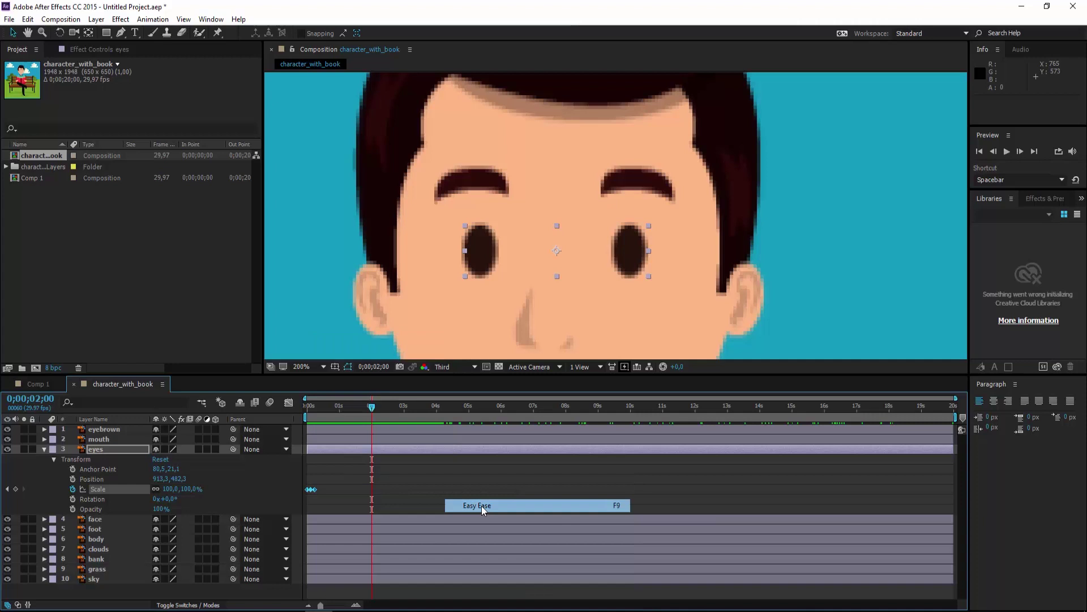
right_click(316, 491)
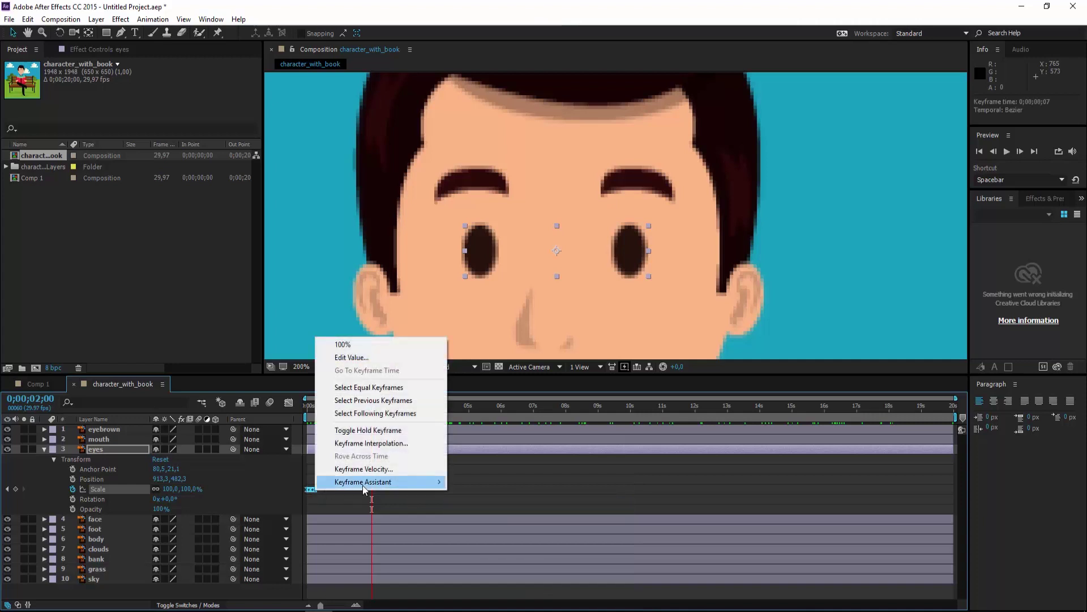
mouse_move(378, 483)
click(470, 525)
right_click(315, 487)
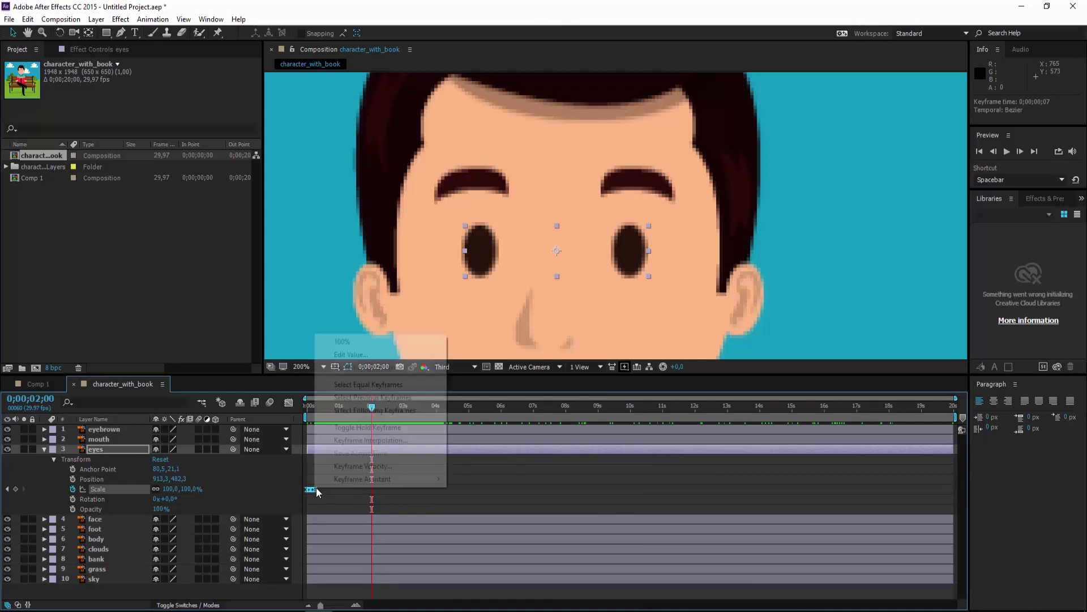
click(488, 528)
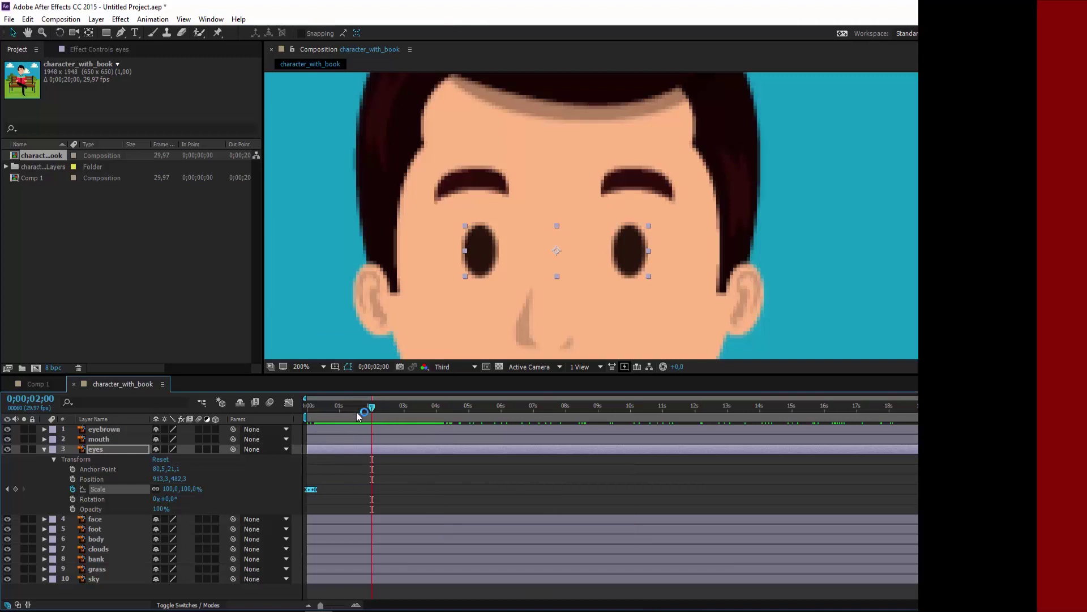
drag(365, 406, 277, 416)
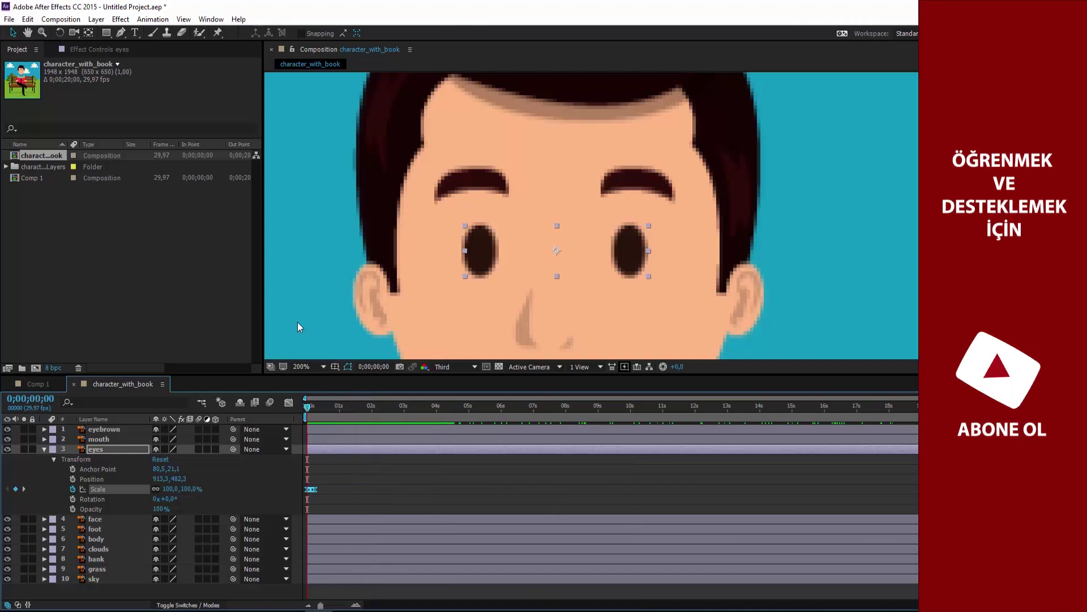
Step: Copy the eyes' three Scale blink keyframes and paste them every 2 seconds along the timeline
click(321, 408)
key(Home)
key(alt+shift+r)
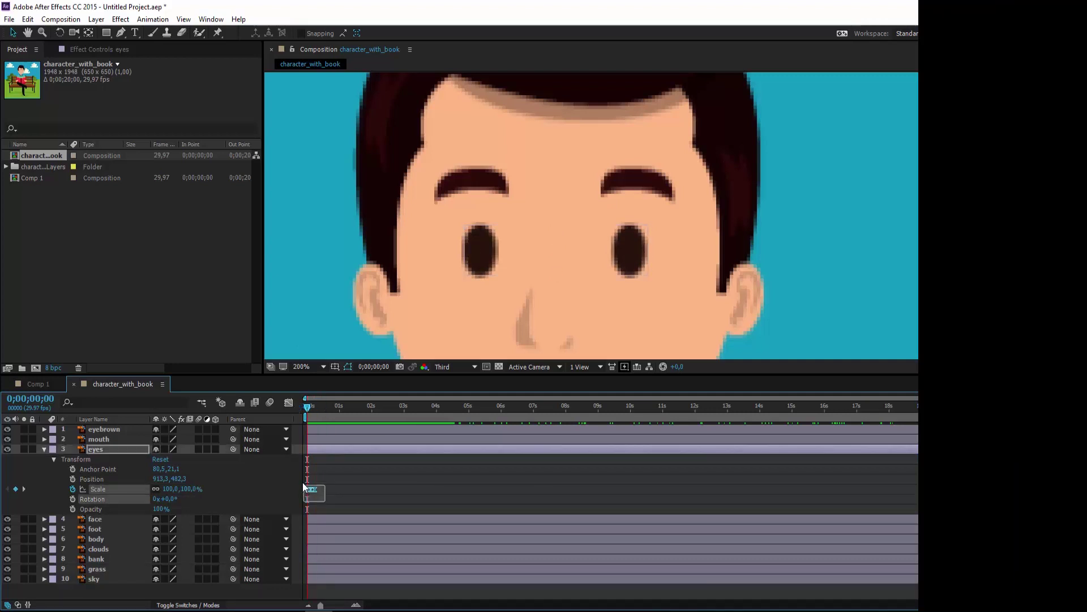
key(alt+shift+p)
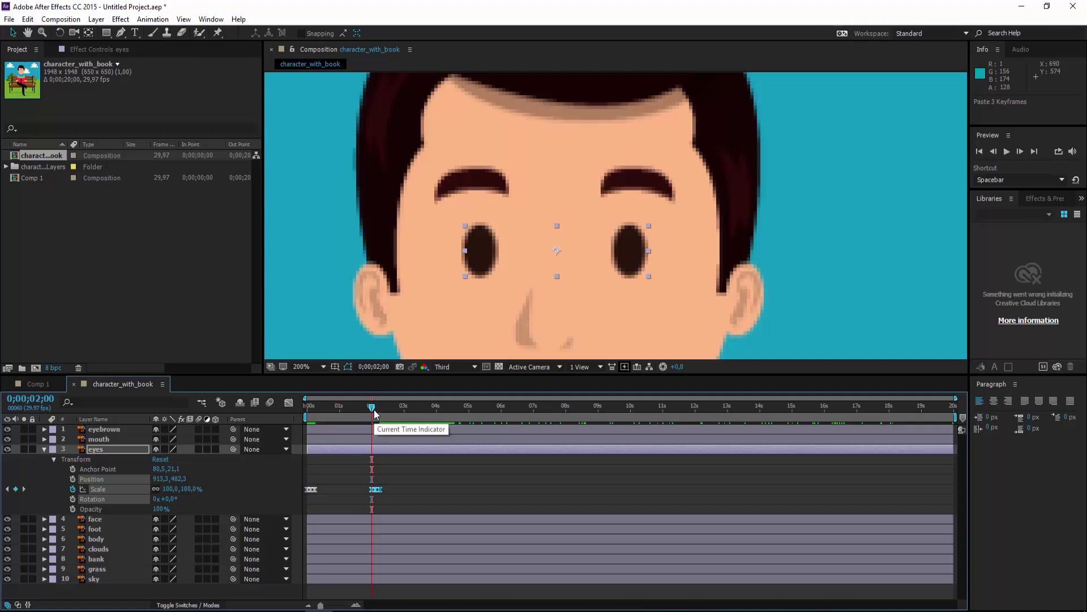
drag(390, 405, 891, 417)
key(ctrl+v)
key(ctrl+v)
key(ctrl+v)
key(ctrl+v)
key(ctrl+v)
key(ctrl+v)
key(ctrl+v)
Step: Set the viewer zoom to 33.3% and return to the start of the timeline
click(322, 366)
click(340, 475)
key(Home)
scroll(858, 206, down, 3)
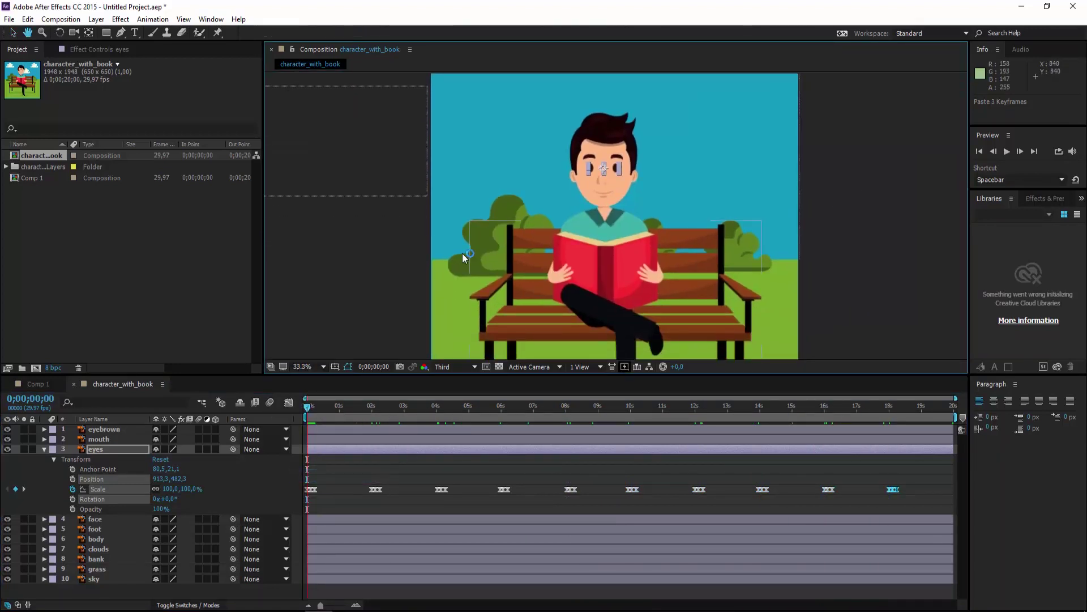
click(337, 255)
key(space)
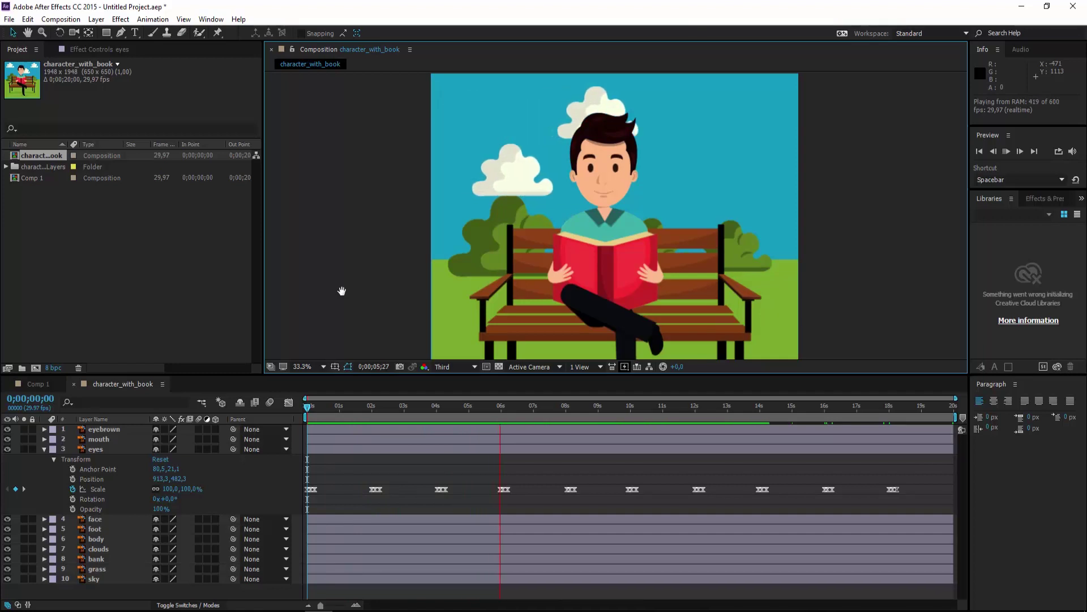
click(554, 420)
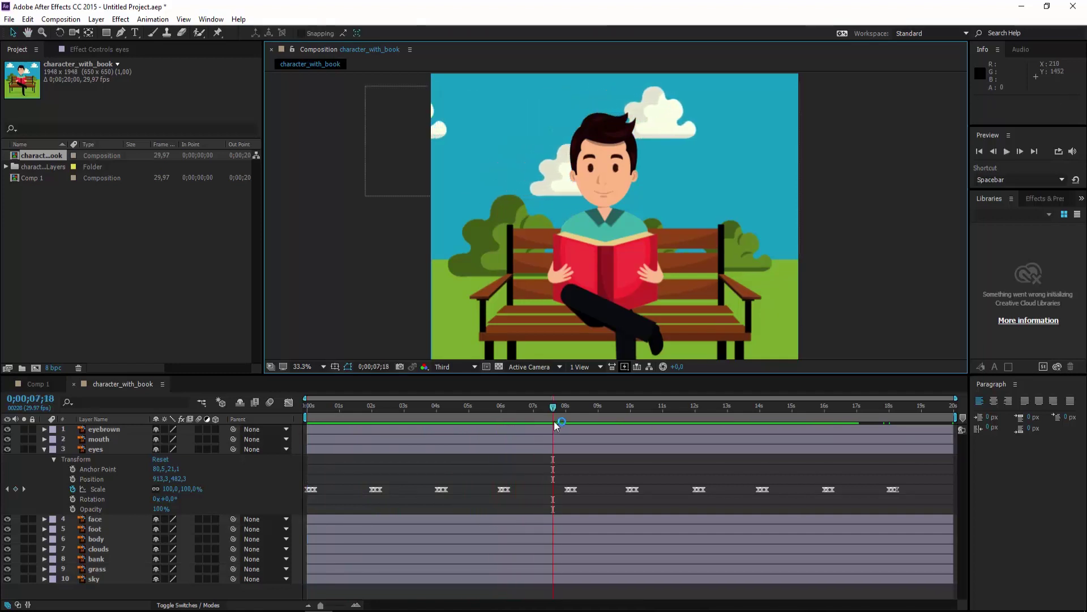
drag(553, 411, 283, 413)
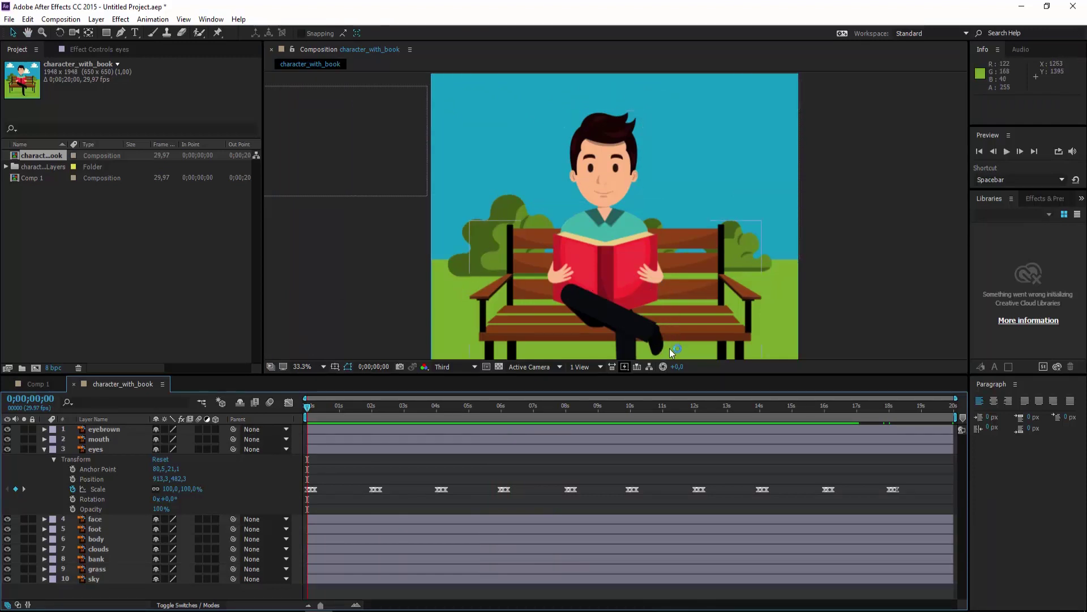
key(h)
drag(835, 294, 834, 230)
key(v)
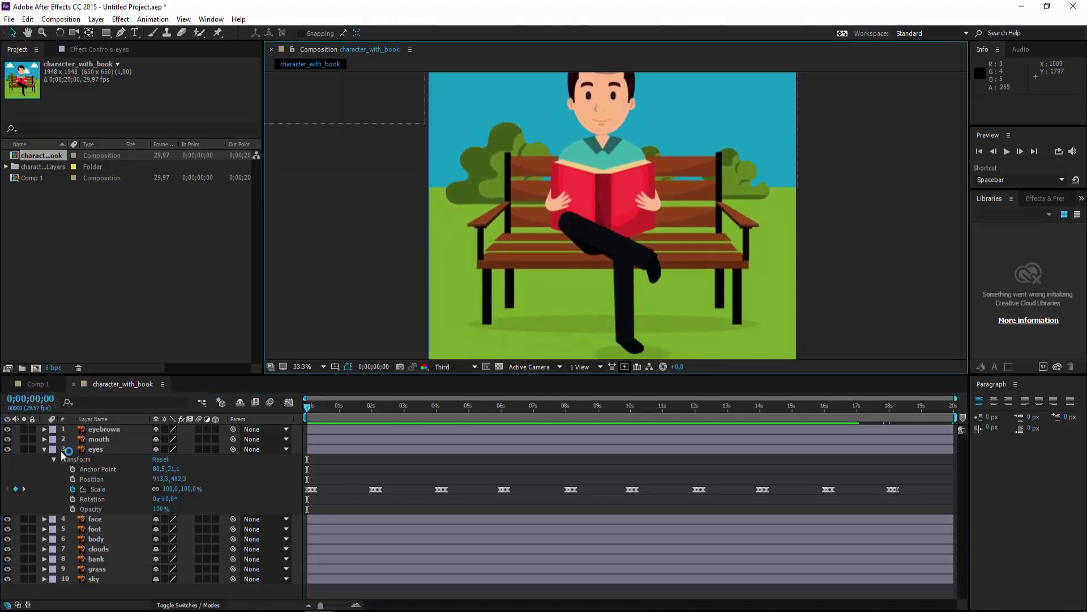
Step: Collapse the eyes layer, select the foot layer and reveal its Transform properties
click(45, 448)
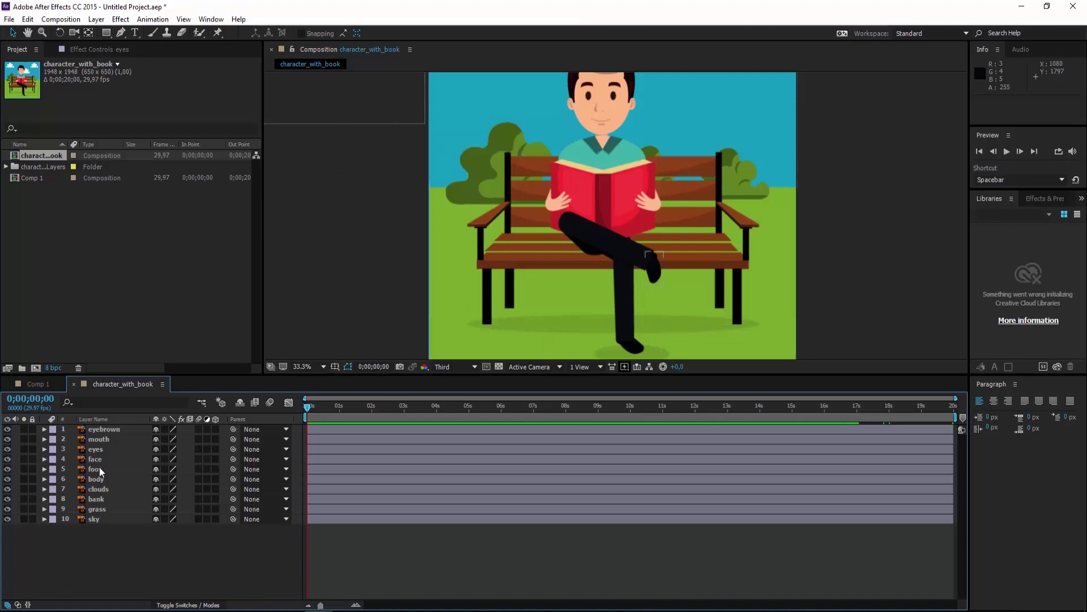
click(63, 468)
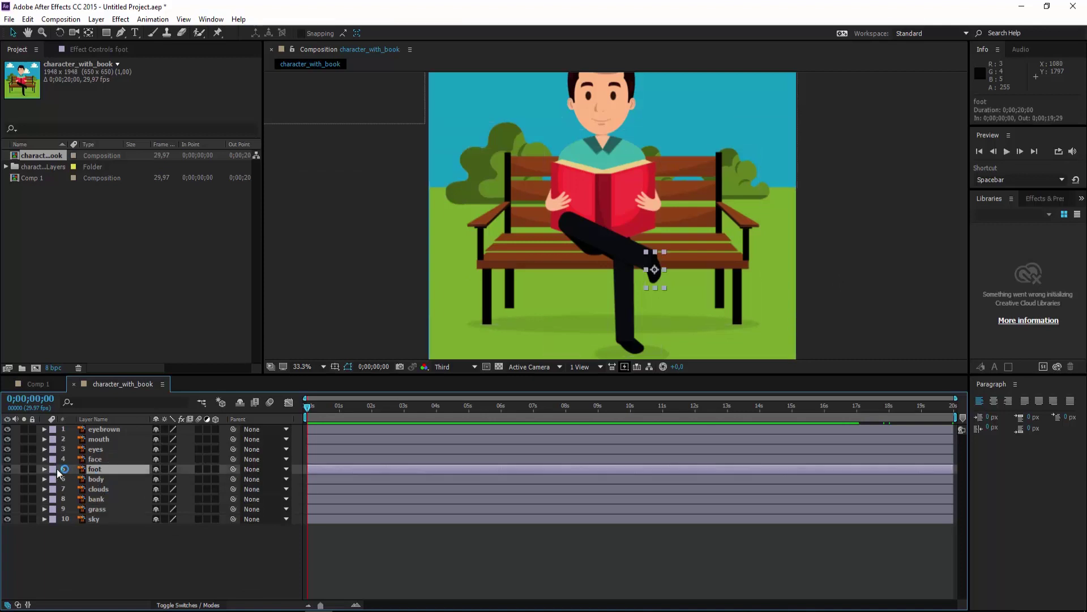
click(44, 469)
click(54, 479)
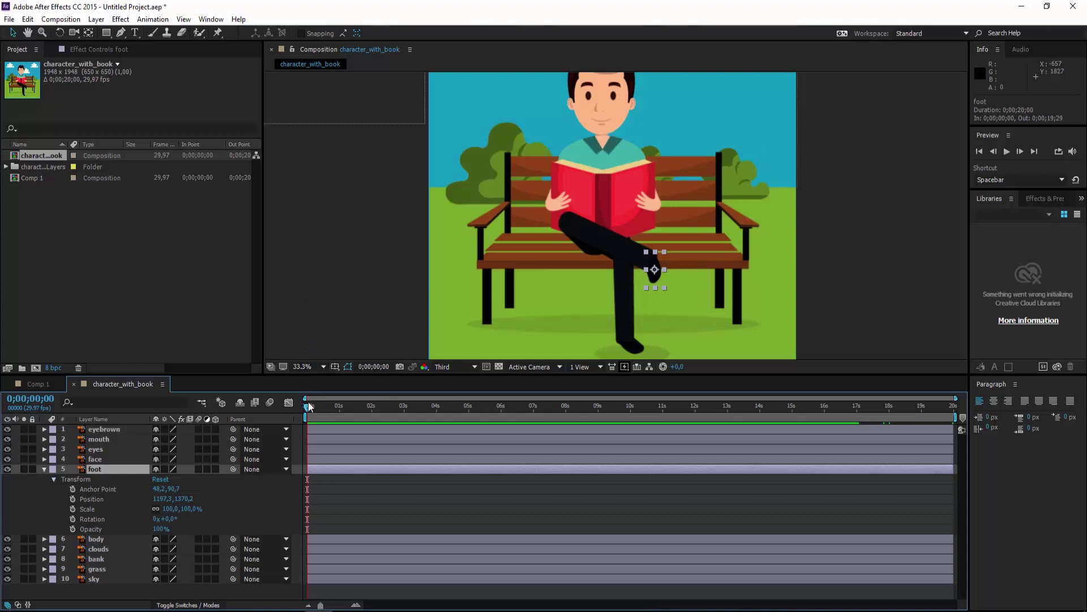
Step: Turn on the foot's Position and Rotation stopwatches and zoom the viewer to 200% on the foot
click(74, 500)
click(73, 519)
click(323, 405)
drag(321, 605, 338, 607)
key(z)
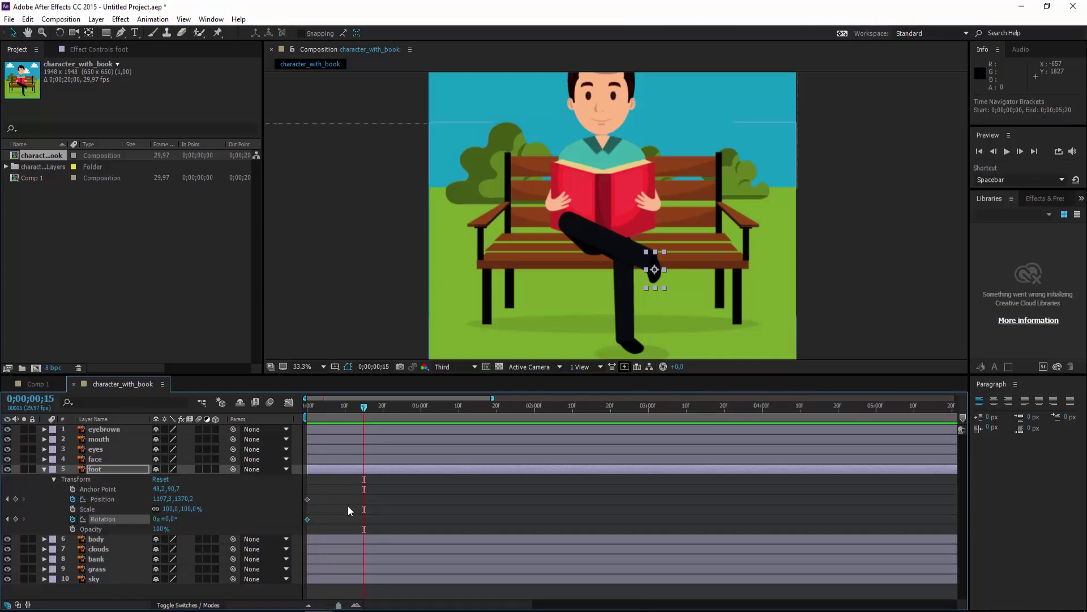
scroll(566, 216, down, 2)
scroll(595, 212, down, 2)
scroll(619, 211, up, 2)
scroll(580, 218, up, 7)
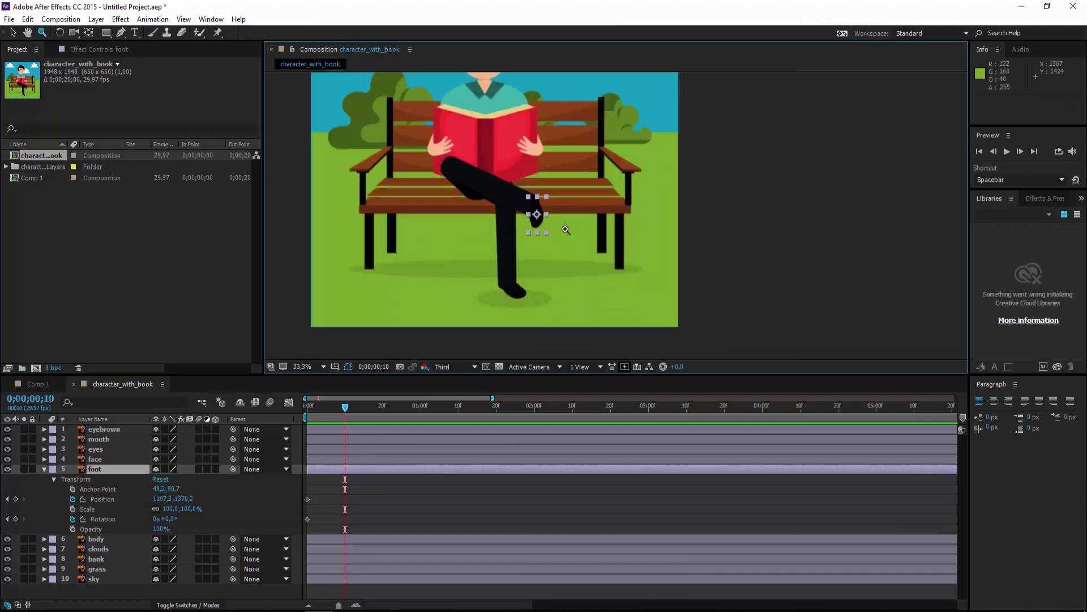
Step: Undo the stopwatch keyframes and return to the first frame with the Pan Behind tool
key(ctrl+z)
key(Home)
key(y)
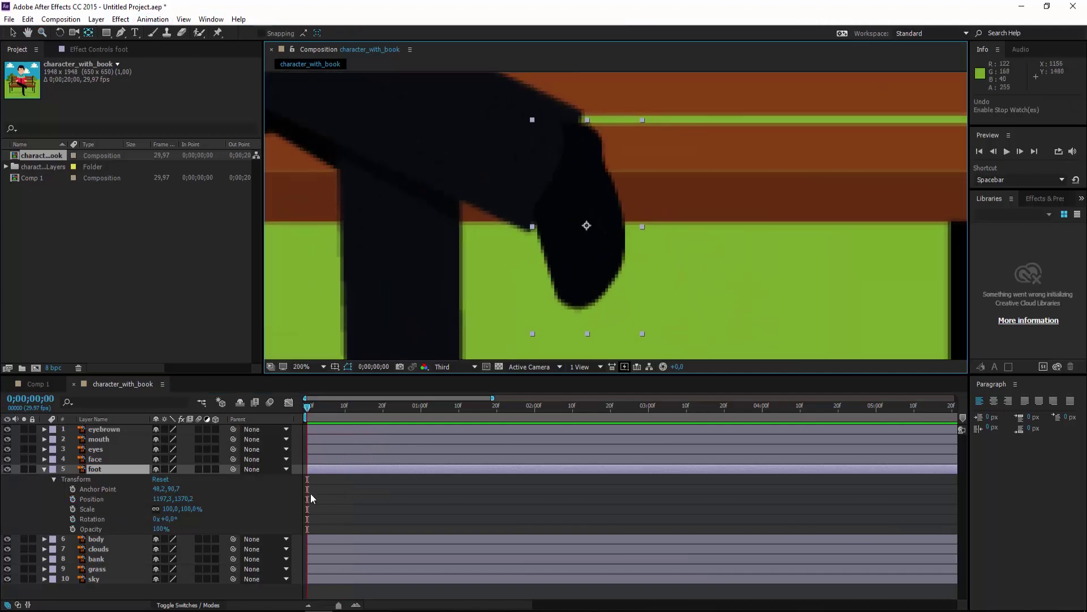
Step: Drag the foot's anchor up to 12.7, 32.7 at the ankle and key Position and Rotation at frame 0
drag(587, 225, 547, 158)
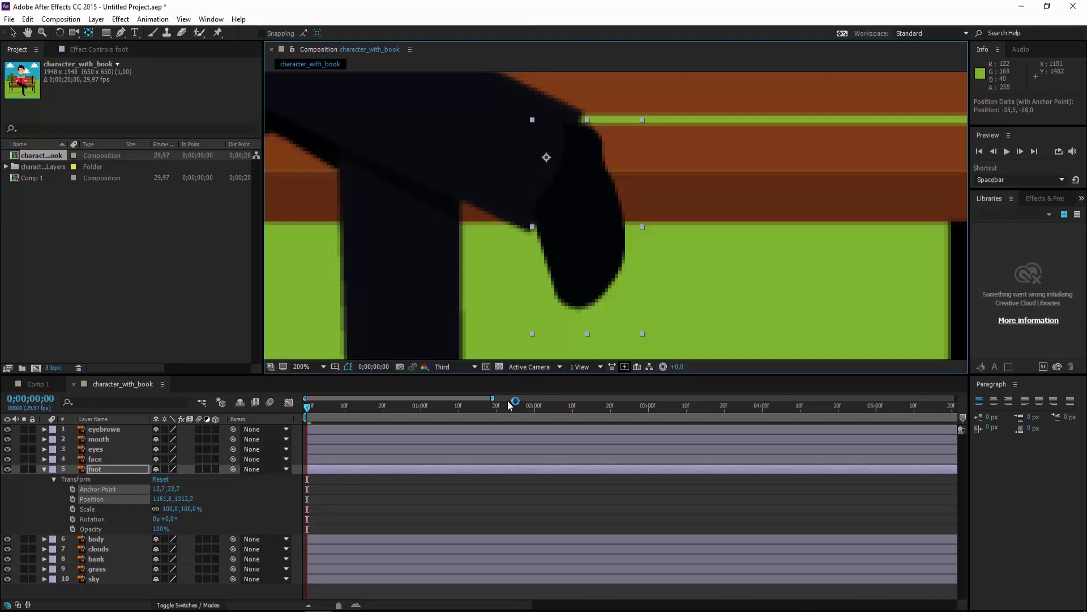
click(73, 499)
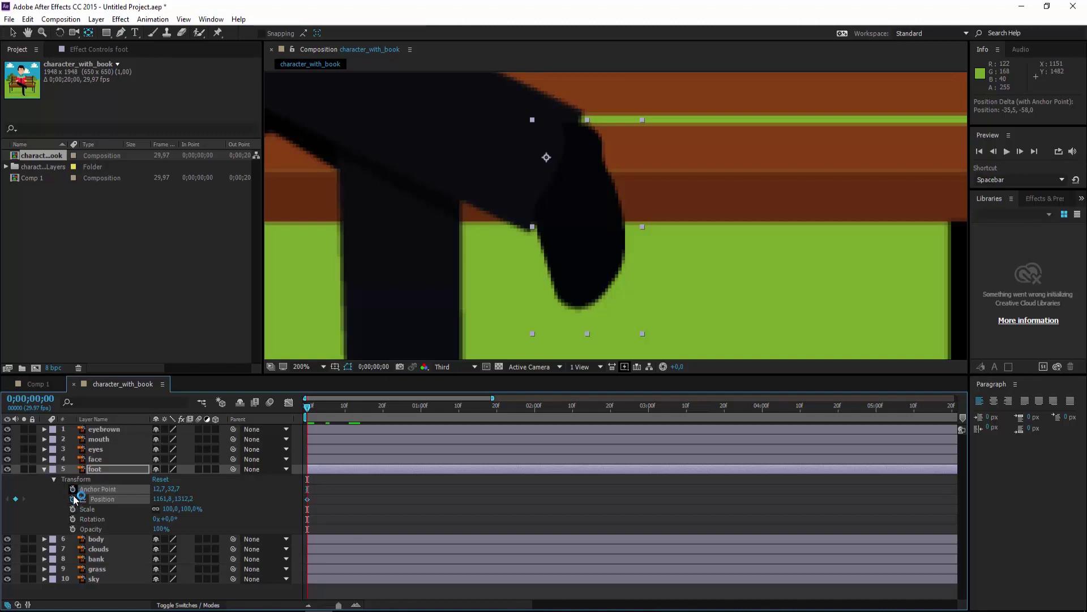
click(73, 519)
drag(307, 404, 345, 405)
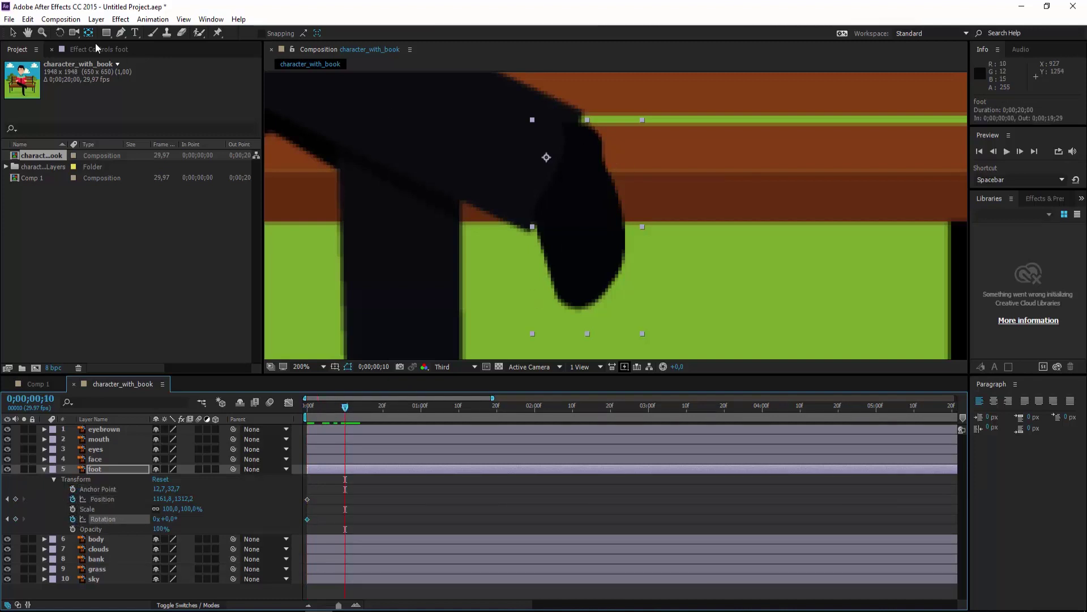
click(59, 33)
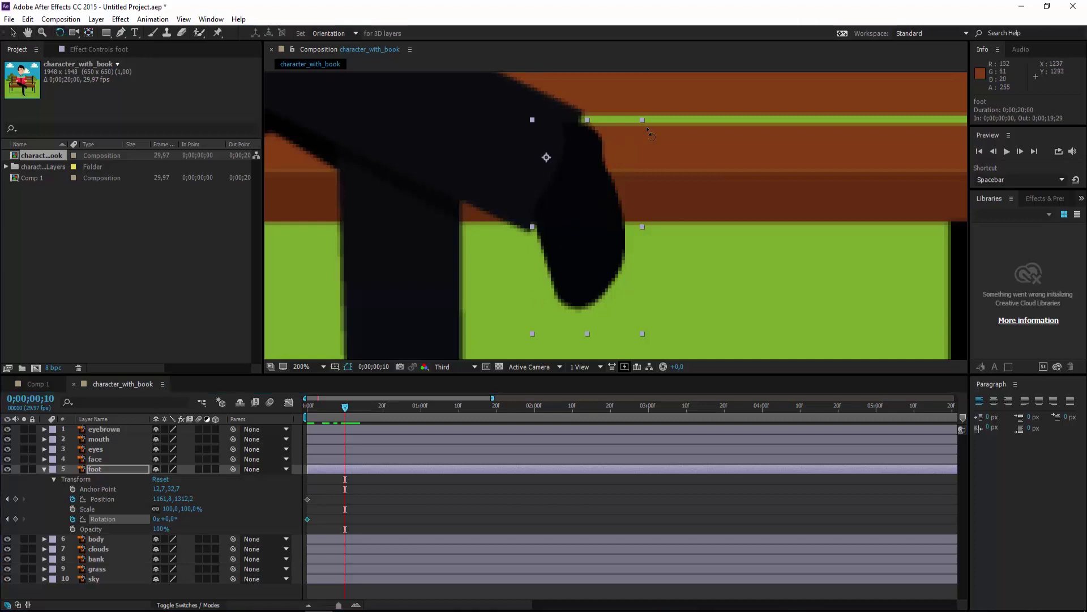
Step: At frame 10, tilt the foot to -16.4°, nudge it left, and preview the swing
drag(643, 118, 630, 90)
key(v)
drag(602, 230, 592, 234)
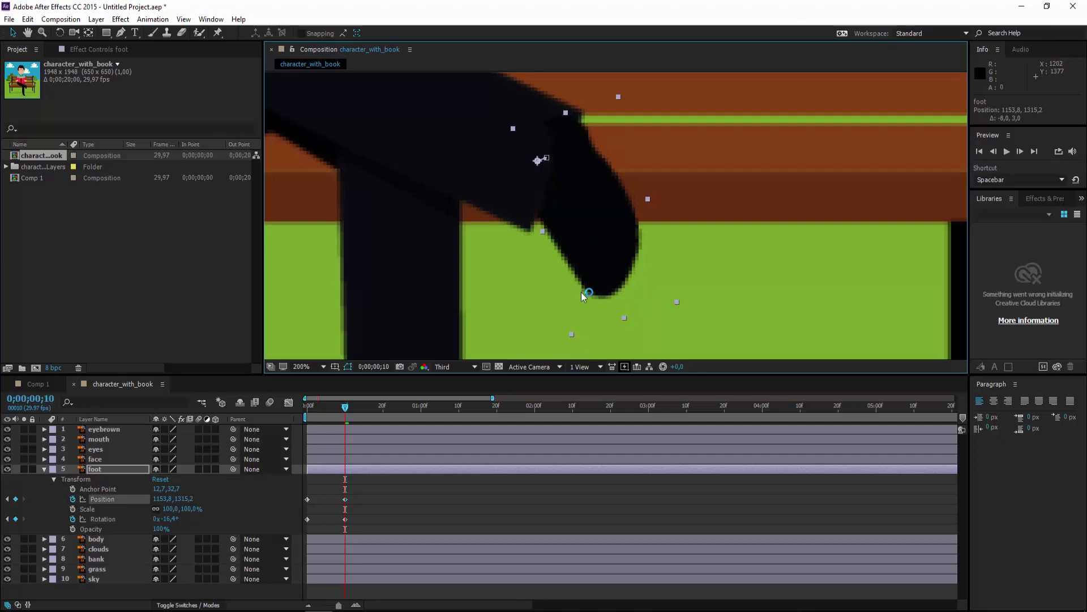
drag(347, 412, 290, 417)
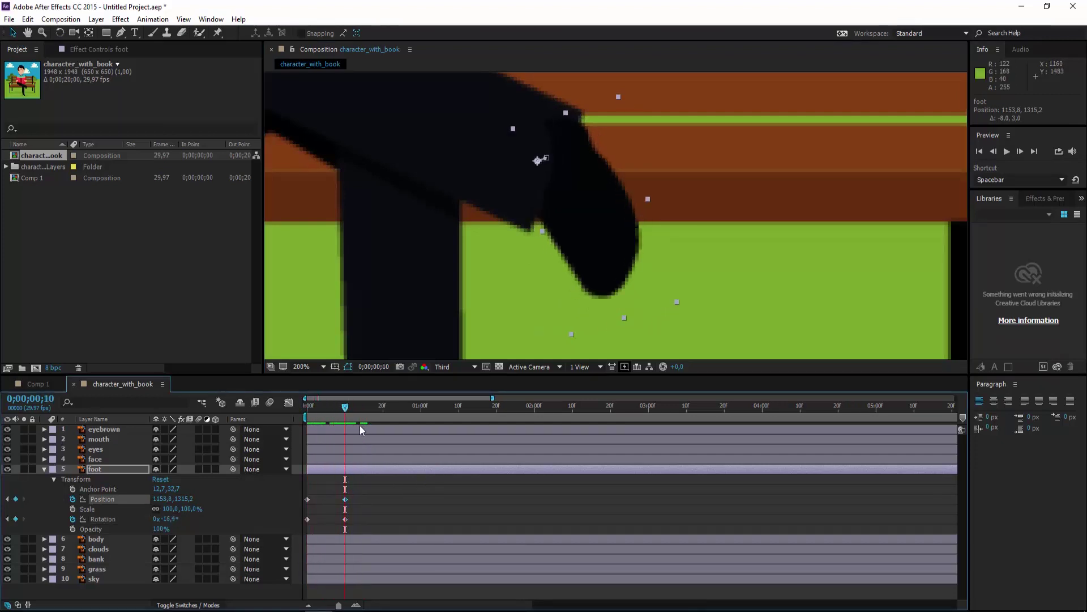
key(space)
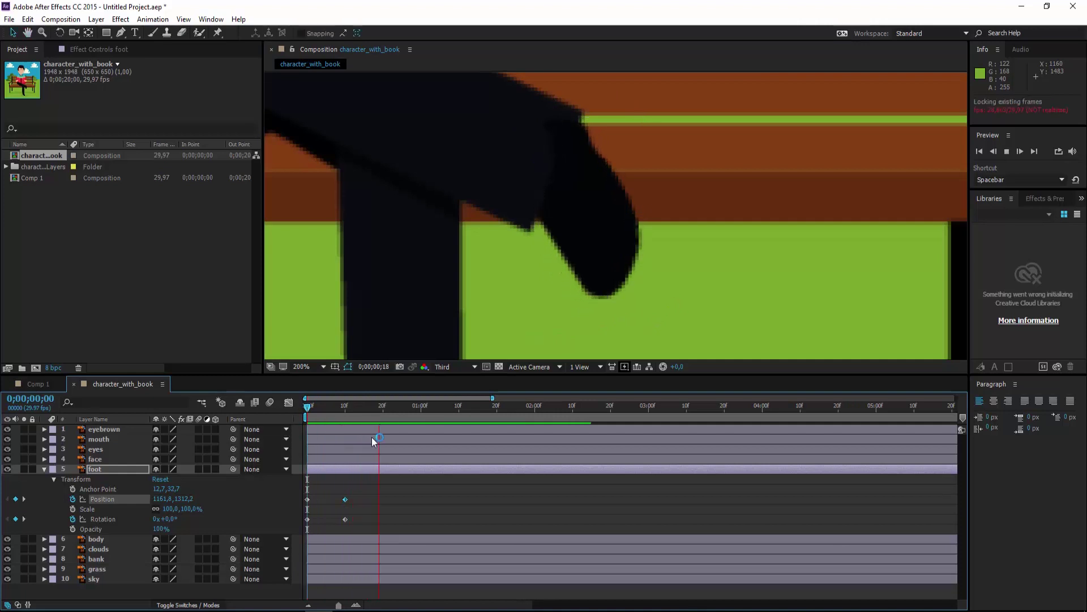
key(space)
drag(467, 411, 373, 417)
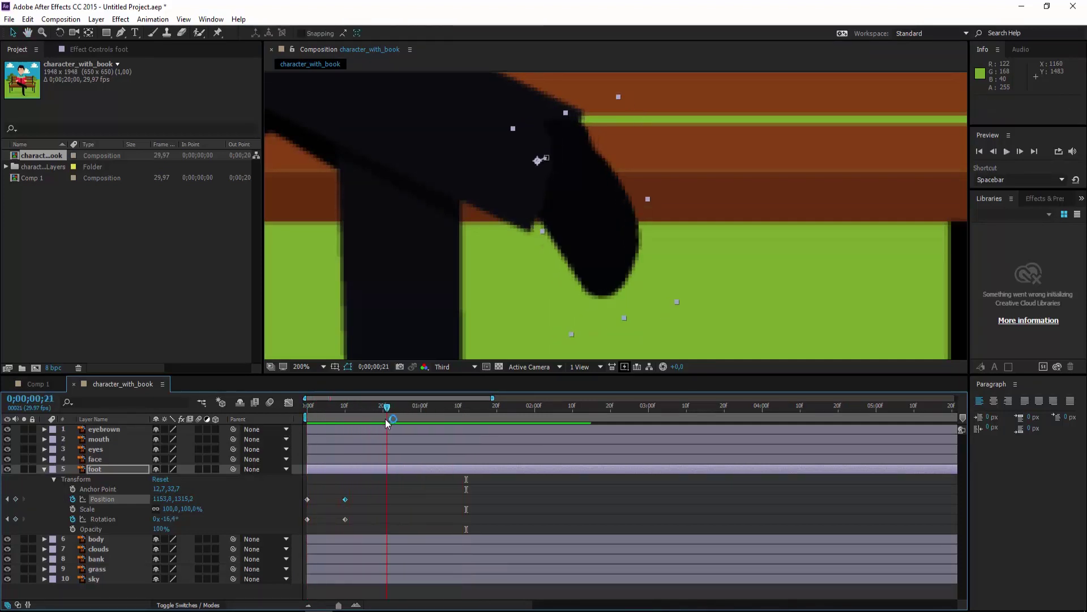
Step: Copy the frame 0 Position and Rotation keyframes and paste them at frame 20
drag(305, 528, 317, 498)
key(ctrl+c)
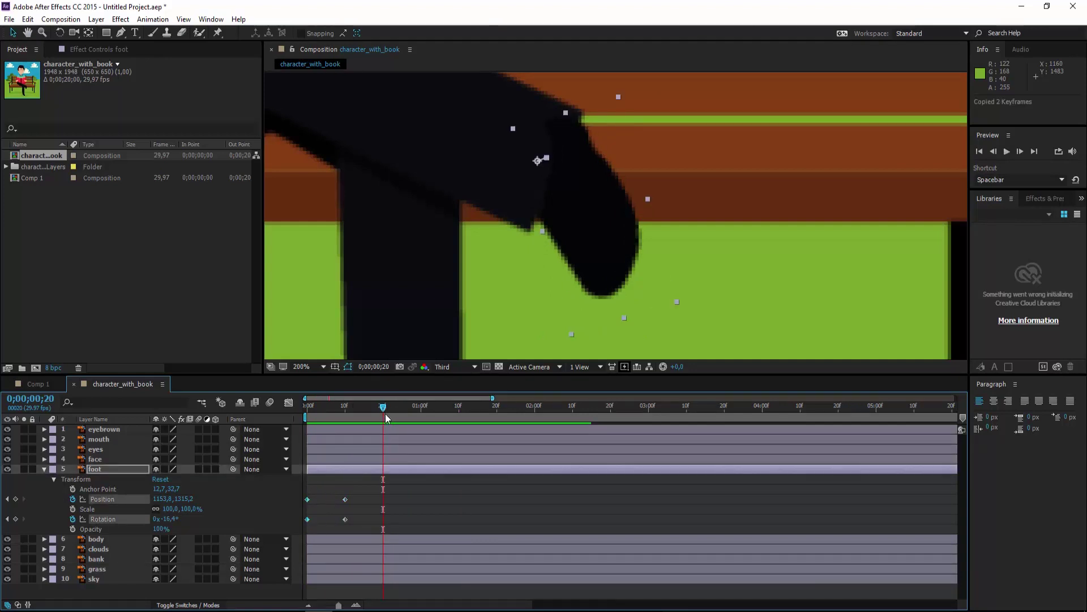
key(ctrl+v)
drag(384, 406, 307, 407)
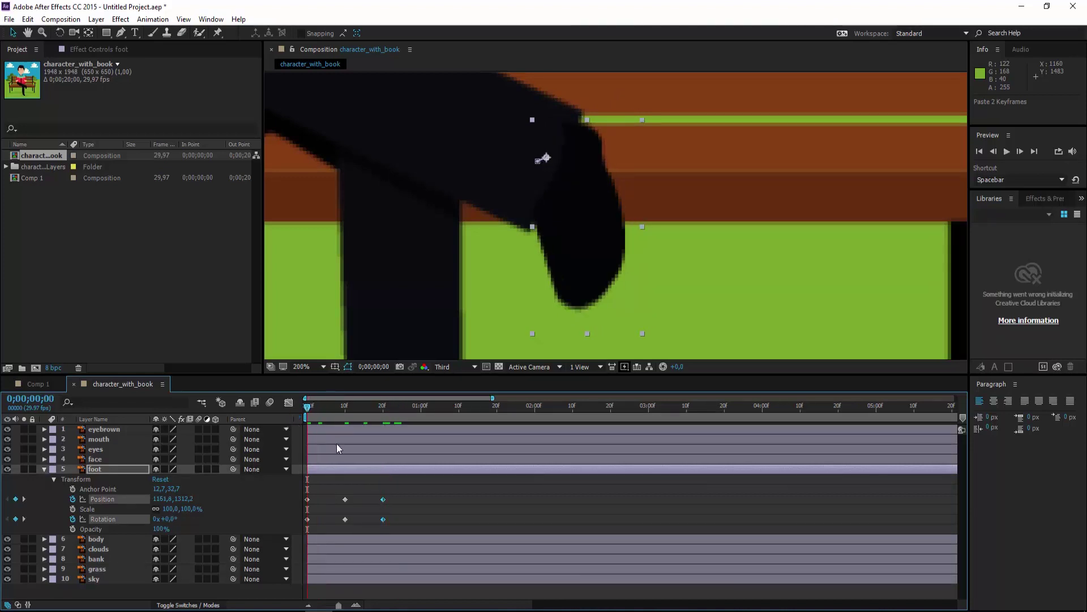
key(space)
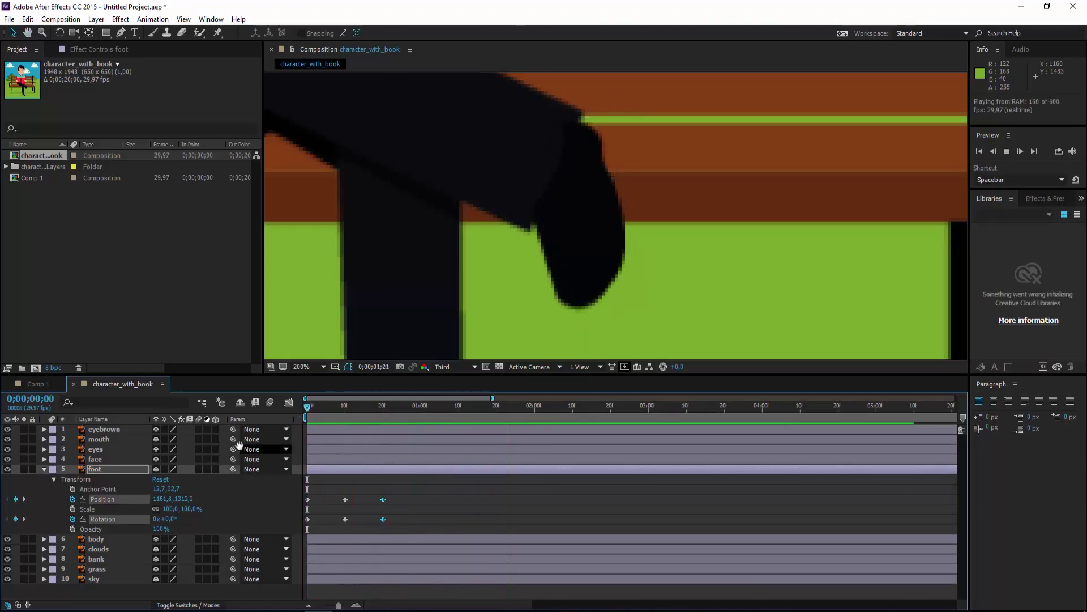
Step: Select all six foot keyframes and apply Keyframe Assistant > Easy Ease
click(443, 418)
drag(400, 527, 304, 490)
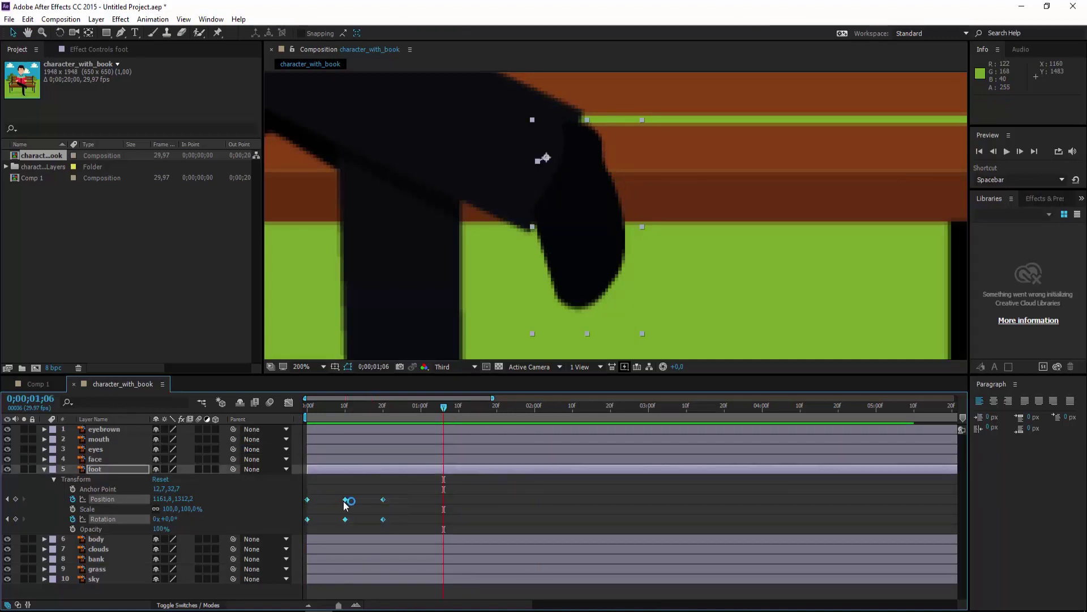
right_click(346, 501)
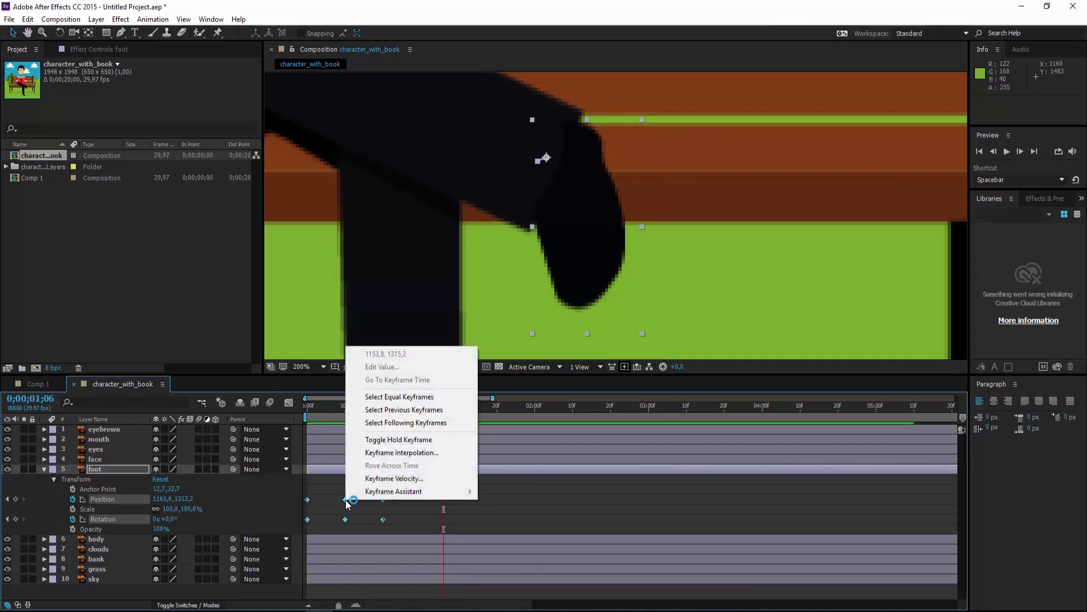
mouse_move(383, 496)
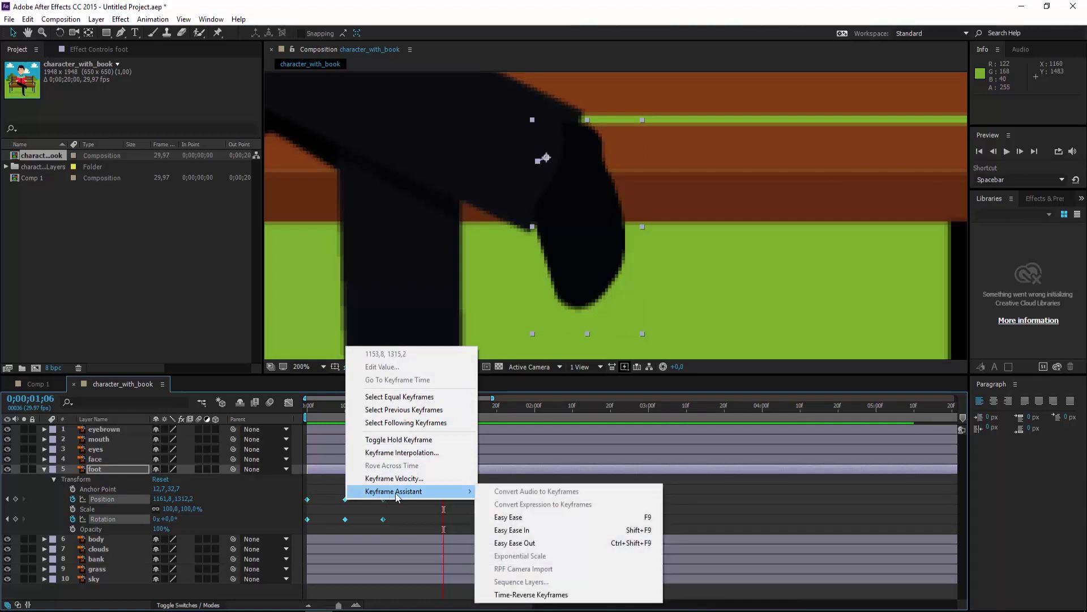
click(508, 517)
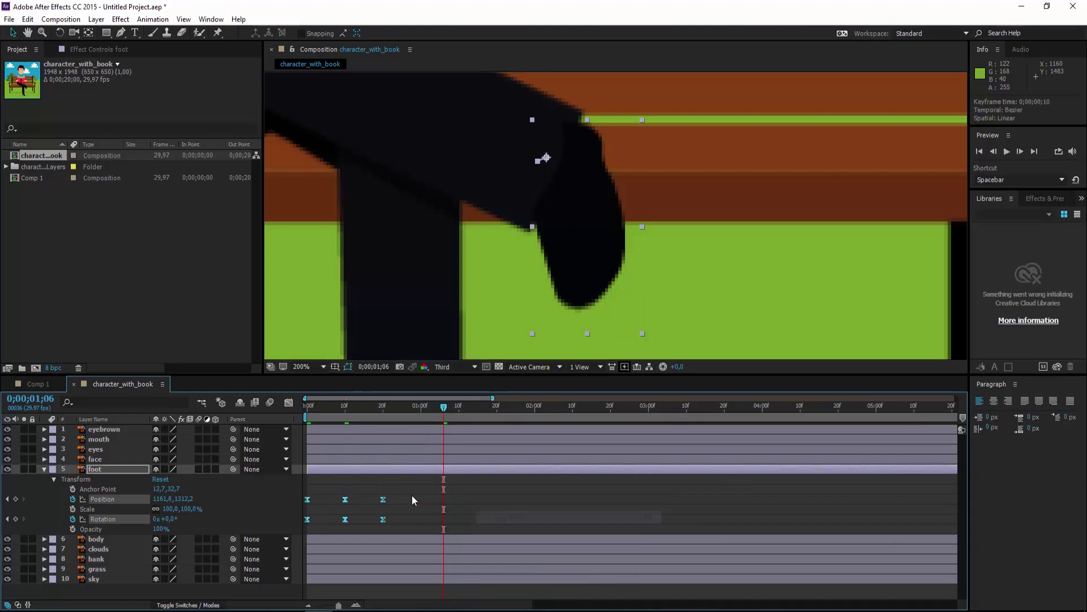
Step: Apply Easy Ease In and Easy Ease Out to the keyframes and preview the eased swing
right_click(384, 501)
mouse_move(432, 488)
click(552, 524)
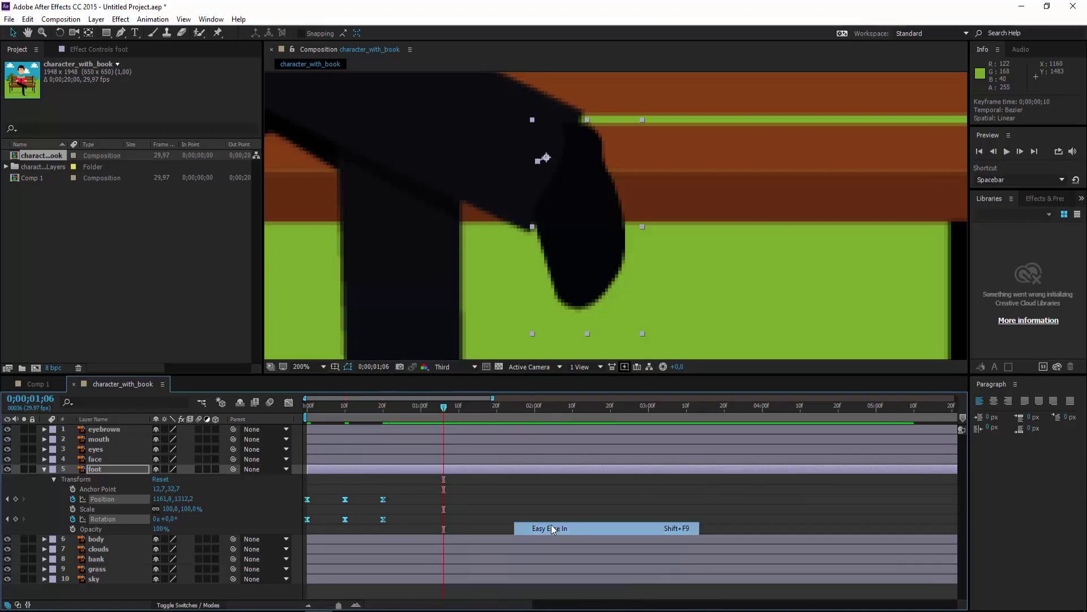
right_click(383, 499)
mouse_move(438, 488)
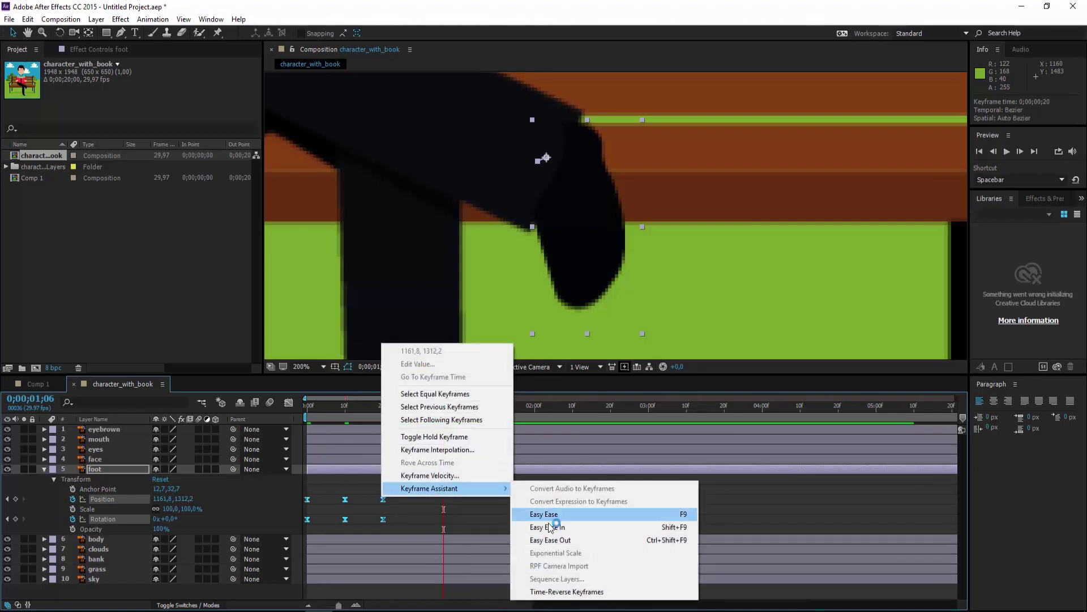
click(553, 541)
key(Home)
key(space)
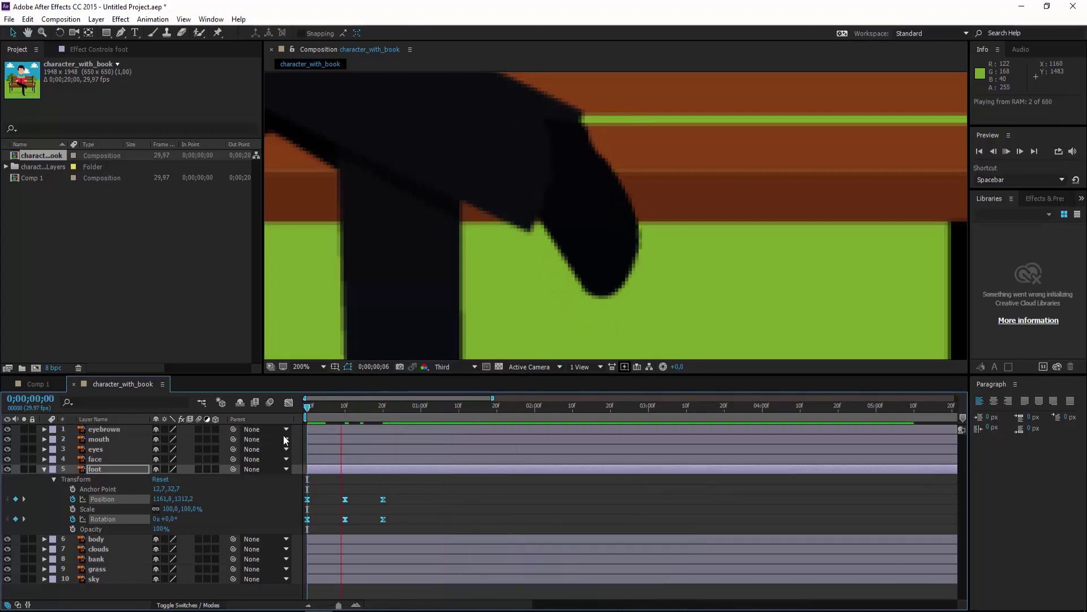
right_click(61, 260)
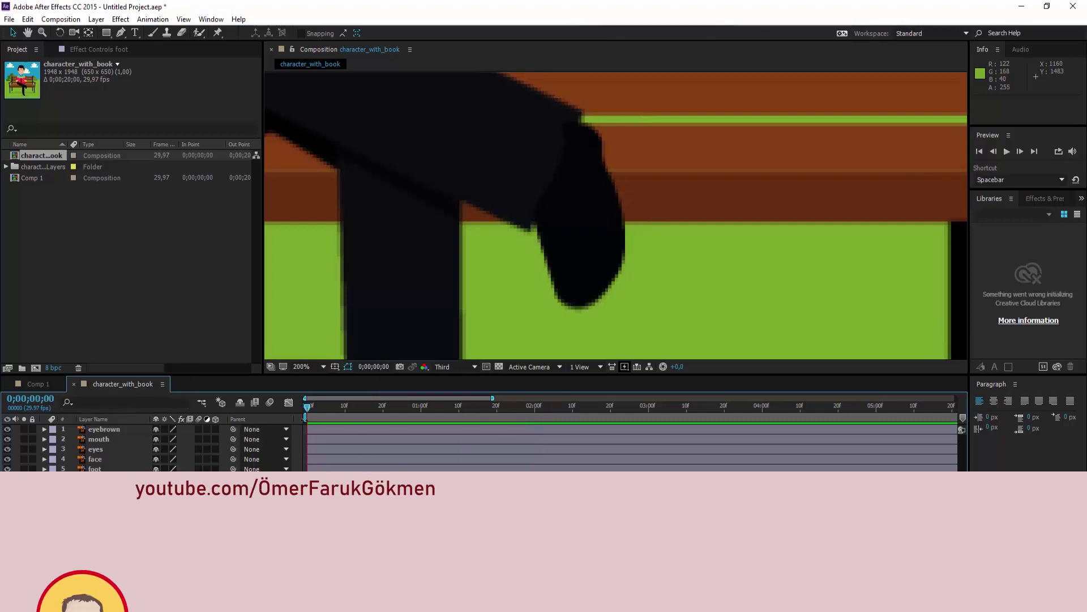
Step: Add loopOut(); expressions to the foot's Position and Rotation, then preview the looping swing
key(minus)
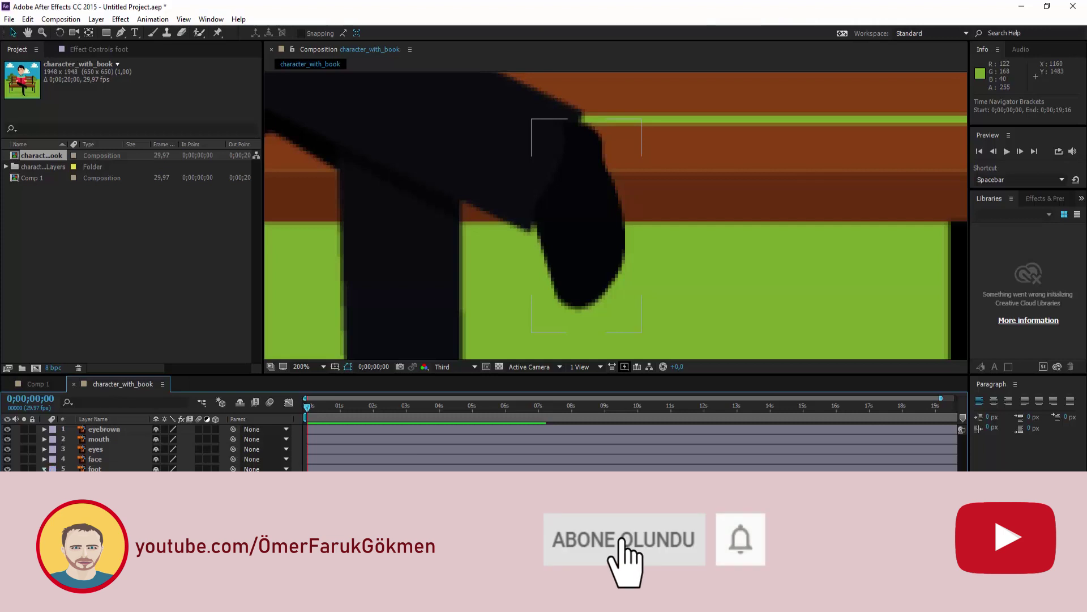
key(comma)
key(comma)
key(comma)
key(comma)
key(comma)
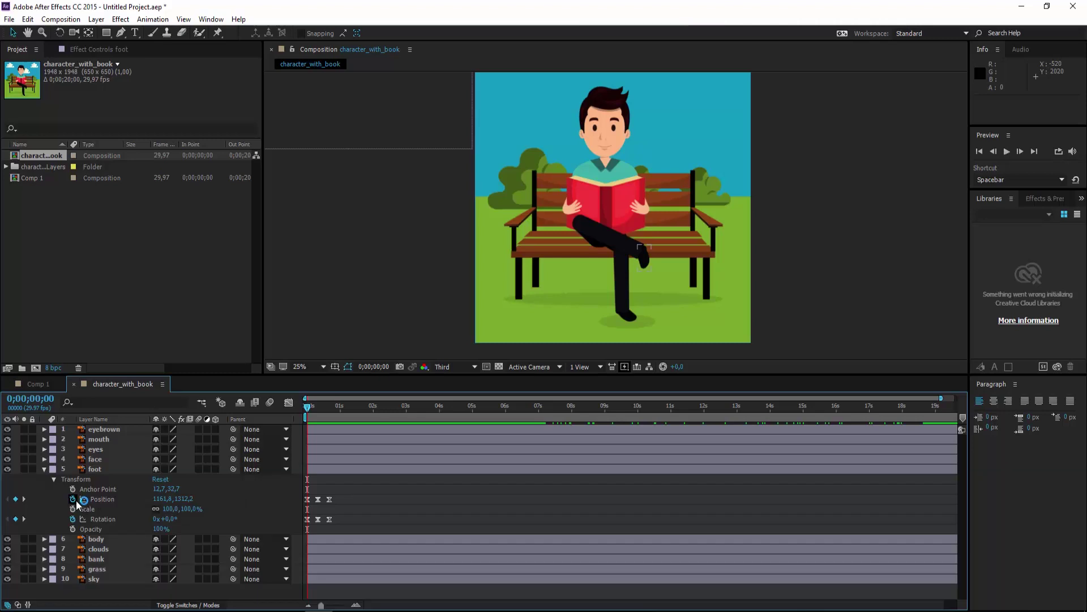
alt+click(72, 499)
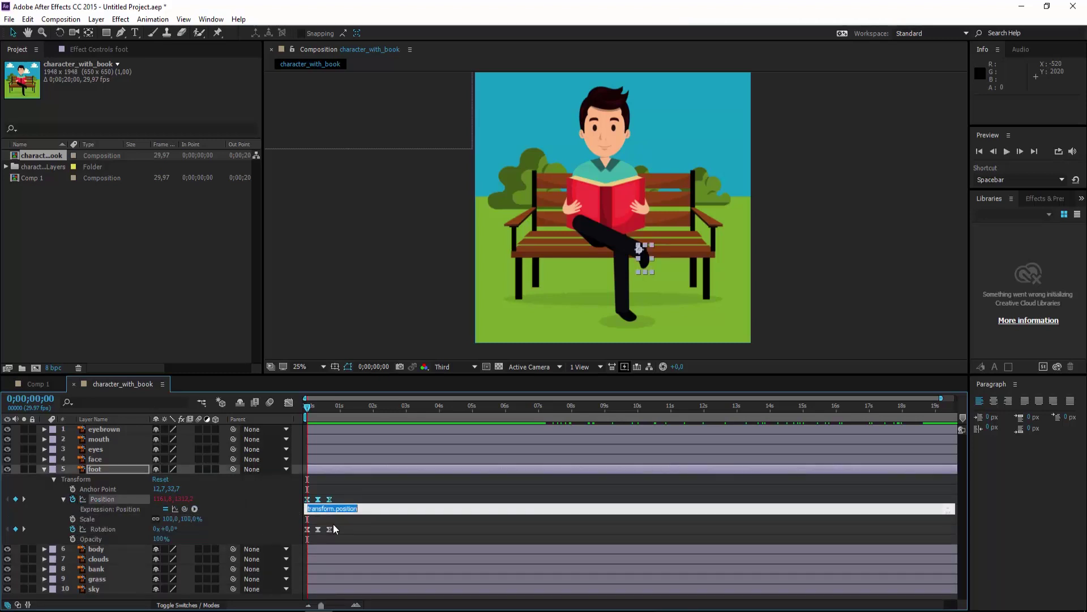
text(loopOut();)
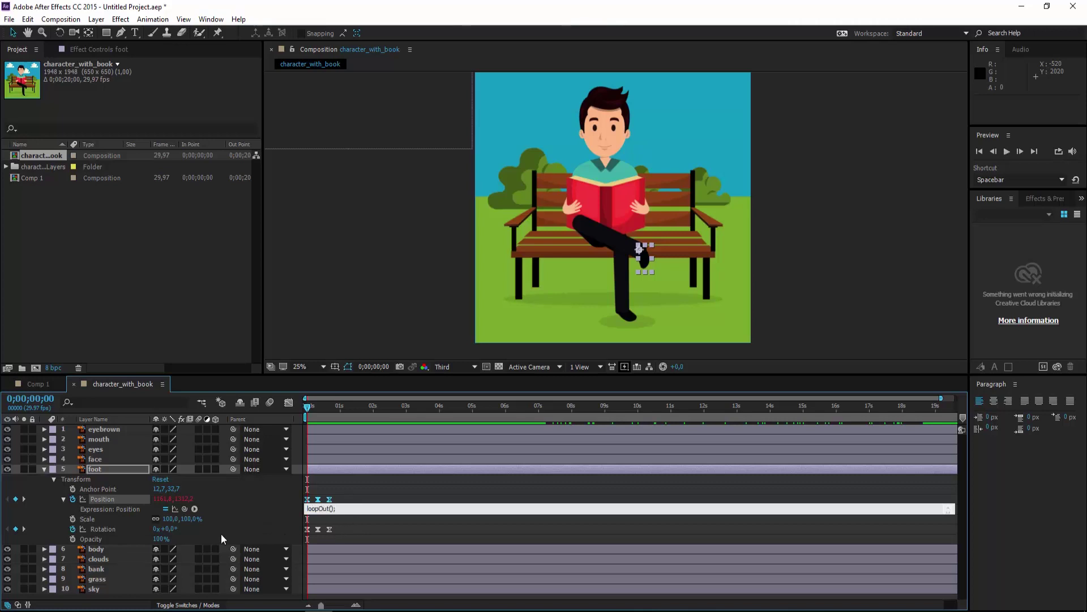
alt+click(73, 529)
text(loop)
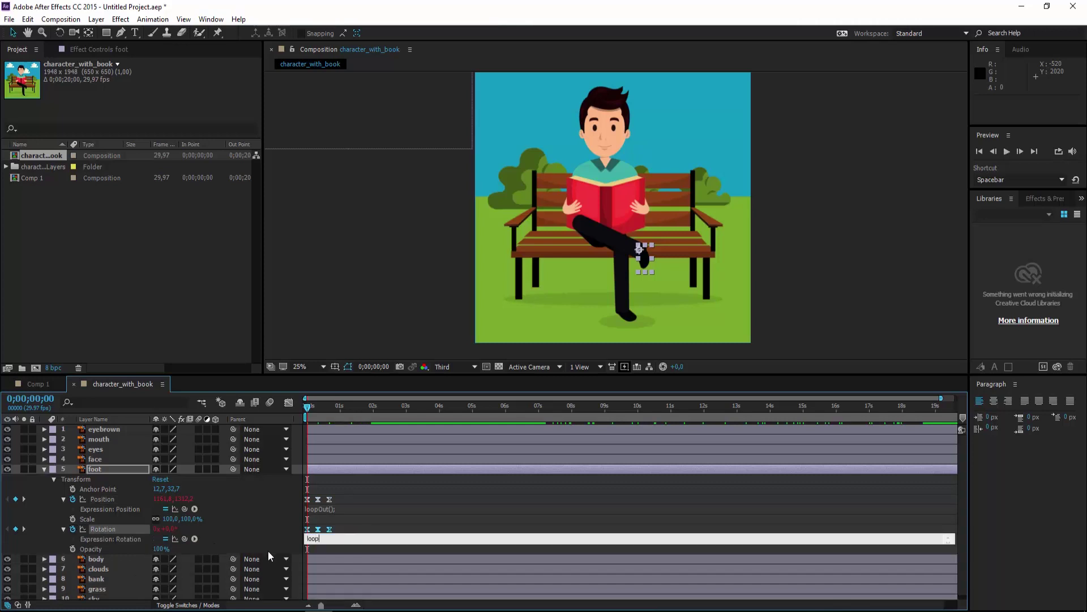
text(Out();)
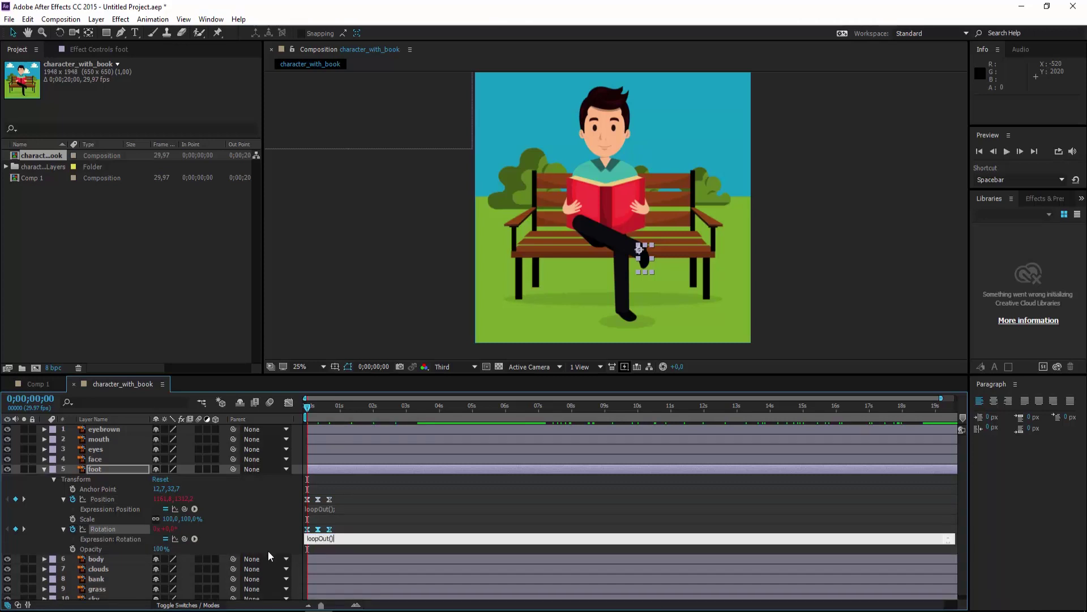
click(361, 500)
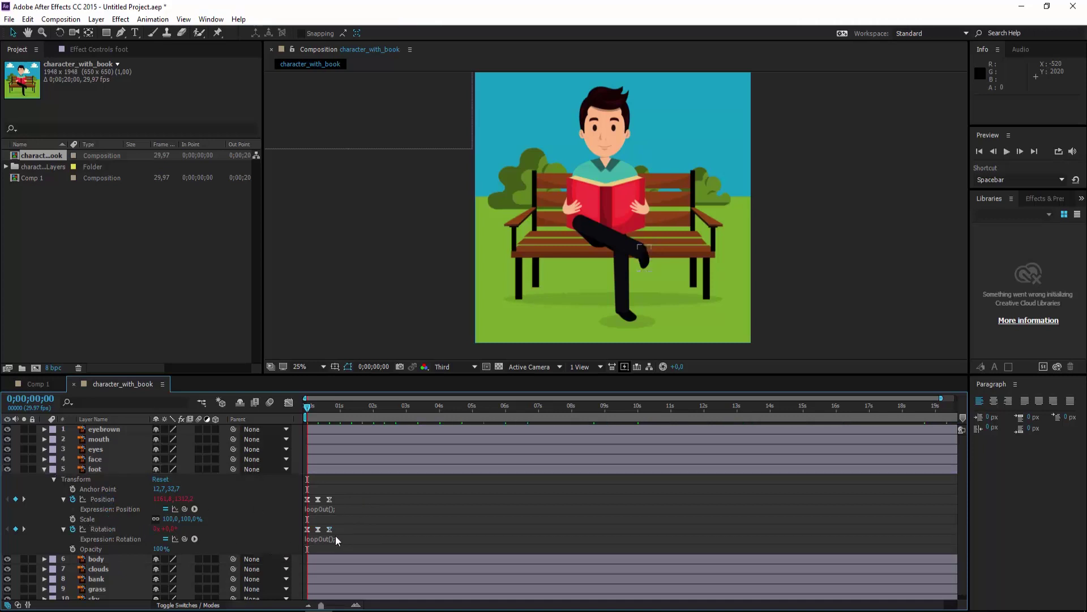
key(Home)
key(space)
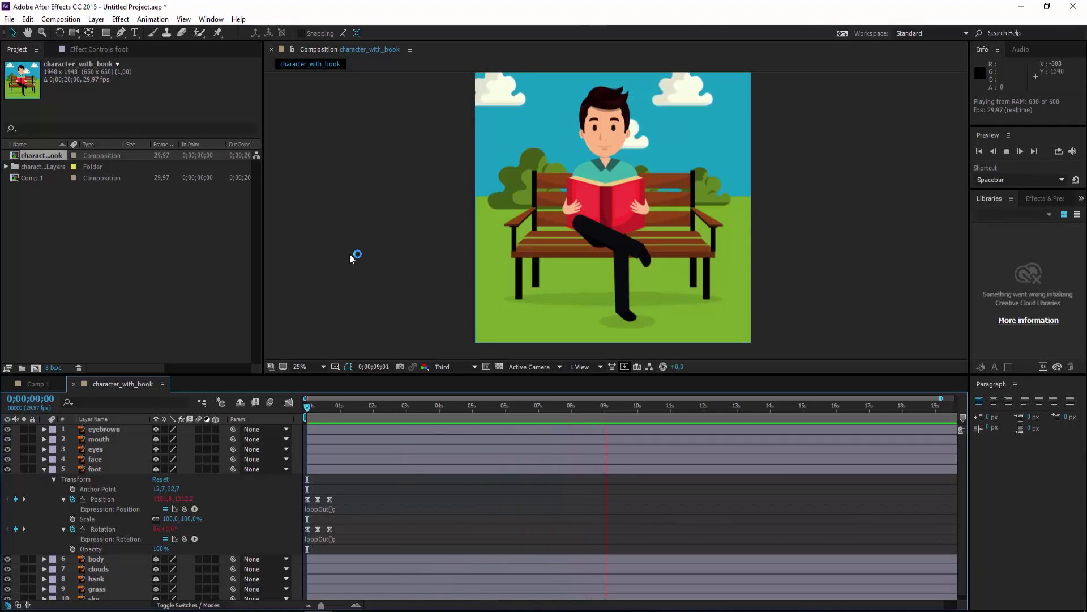
Step: Stop the looping preview at frame 0 and collapse the foot layer's properties
key(space)
key(space)
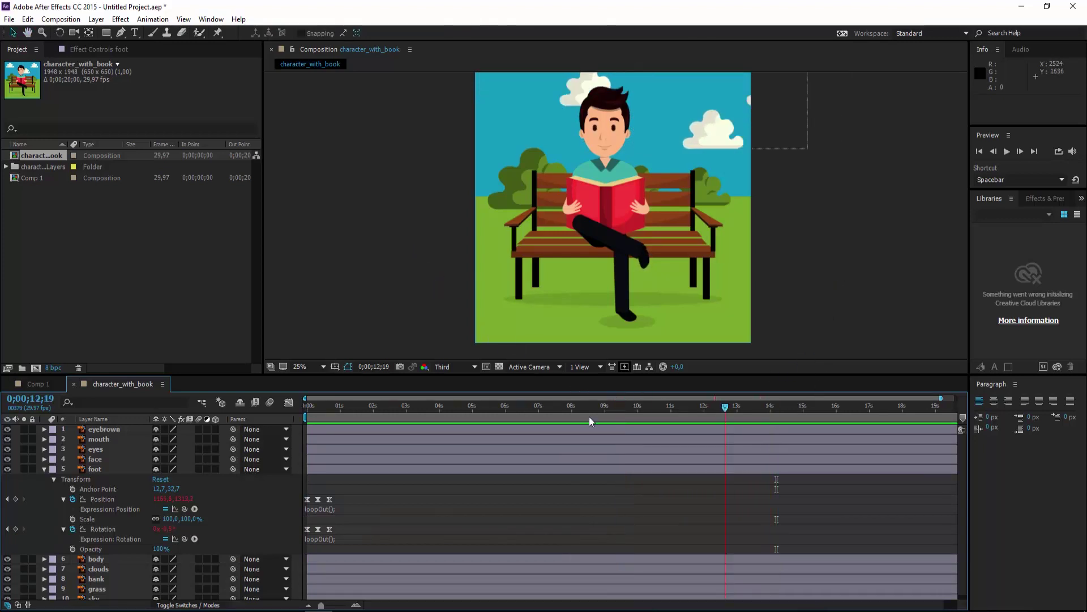
click(363, 406)
key(Home)
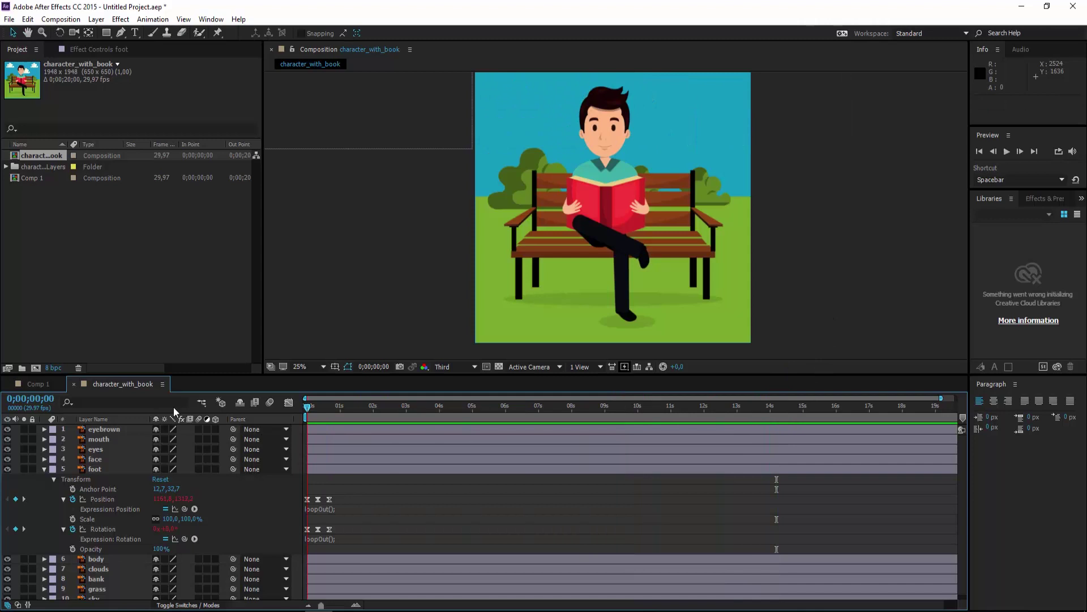
click(117, 402)
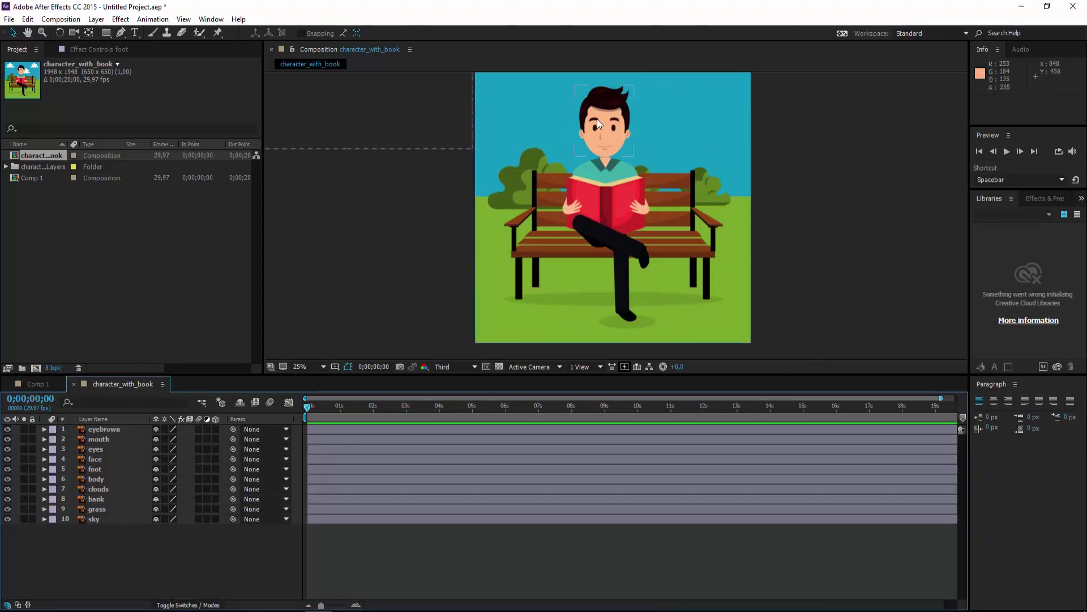
Step: Reveal the face layer's Transform and pick-whip the eyebrown layer to face
click(45, 459)
click(54, 470)
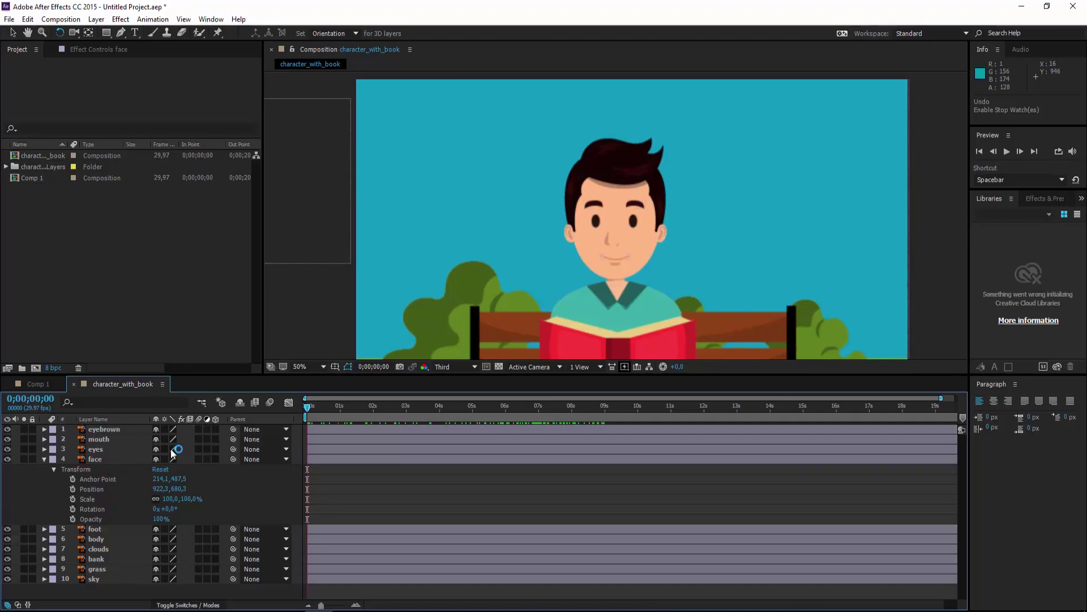
click(117, 430)
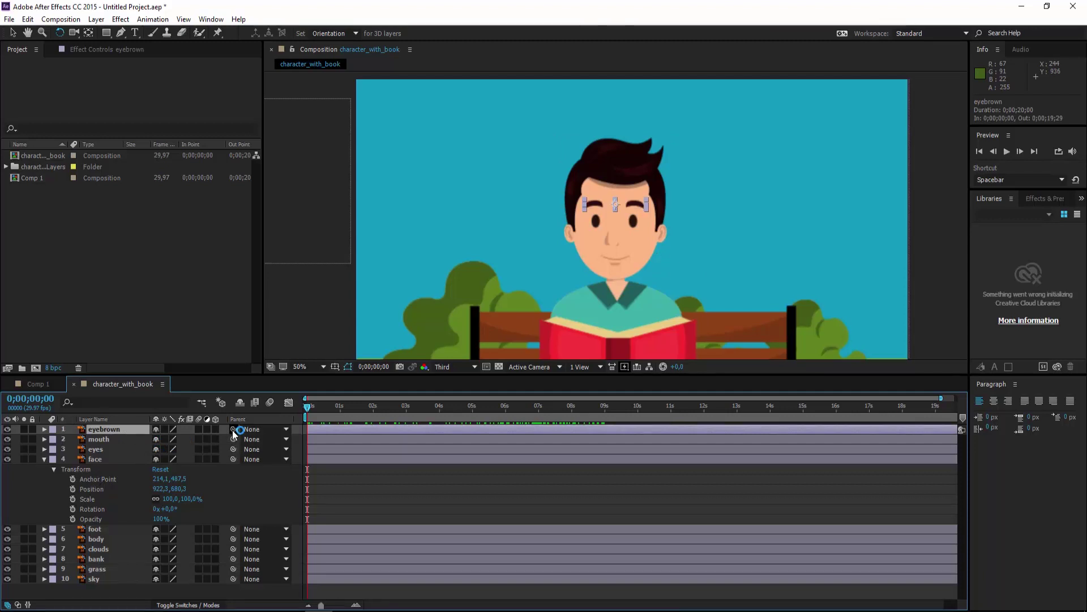
drag(232, 430, 121, 457)
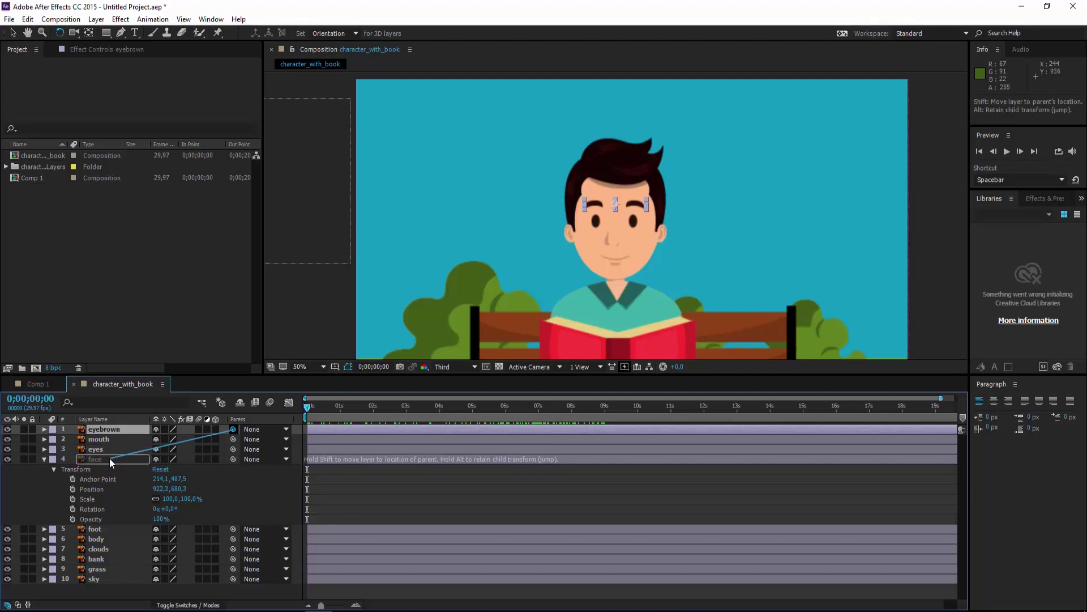
drag(110, 457, 109, 458)
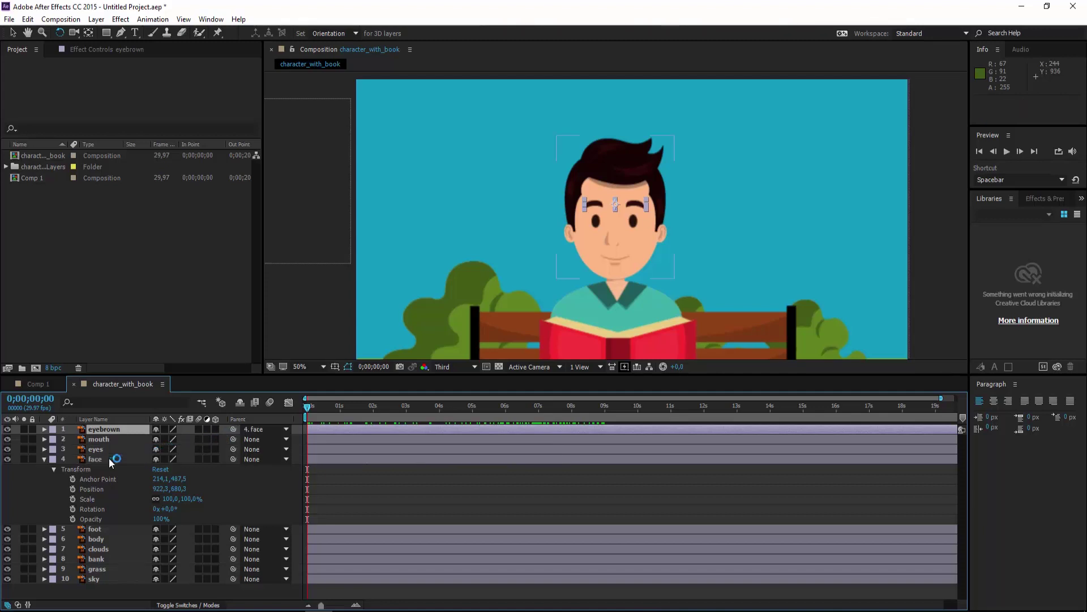
Step: Parent the mouth and eyes layers to face, then scrub to check they follow
click(135, 440)
drag(232, 440, 107, 457)
drag(233, 449, 115, 461)
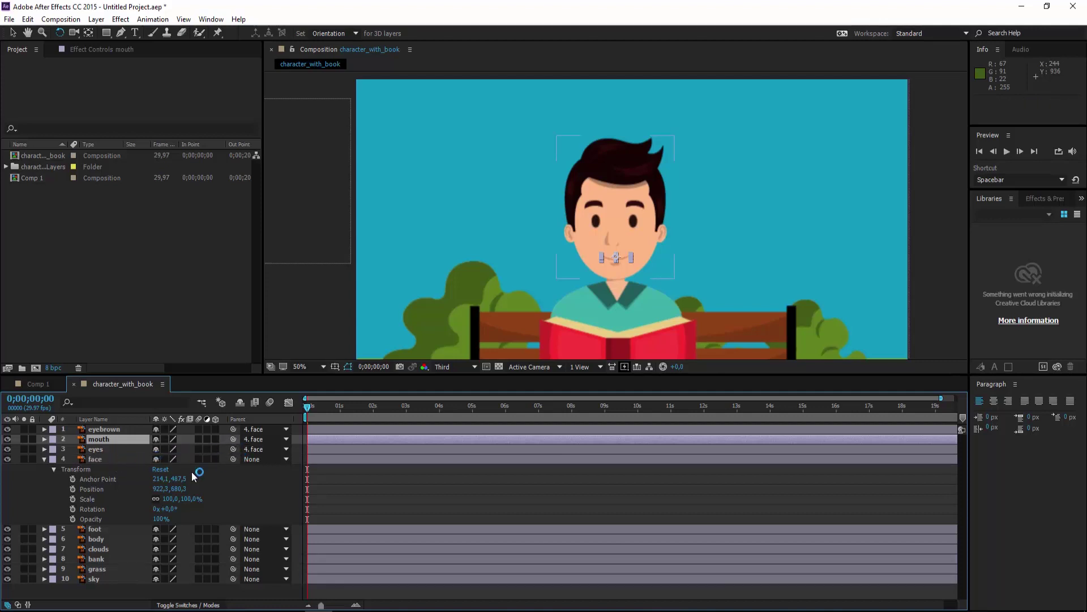
drag(315, 418, 289, 413)
click(104, 459)
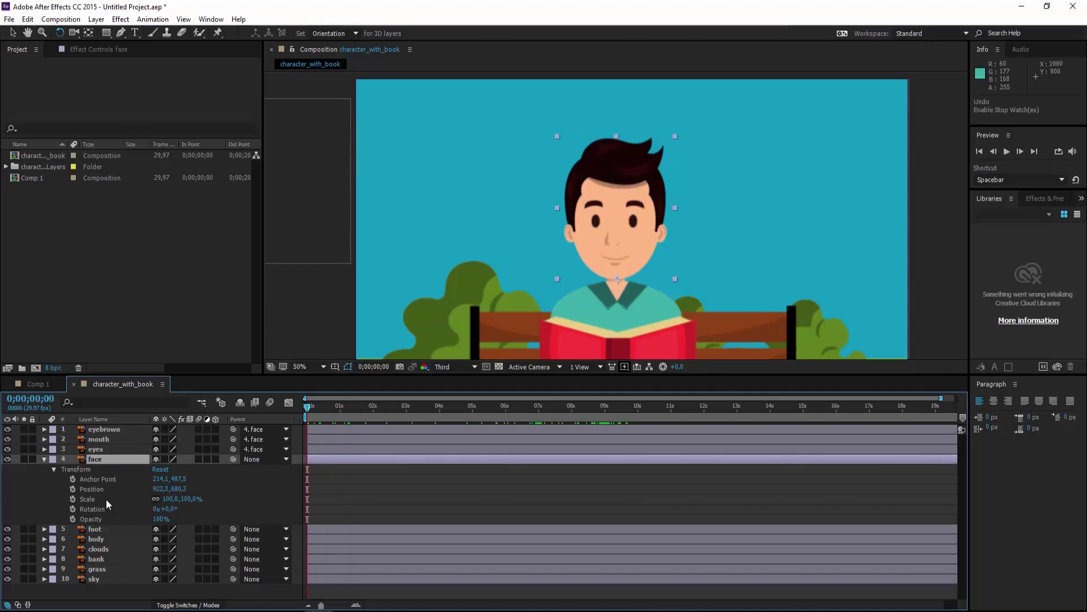
Step: Key the face Rotation near 7 seconds and tilt it to 14.9° at 9 seconds
click(73, 510)
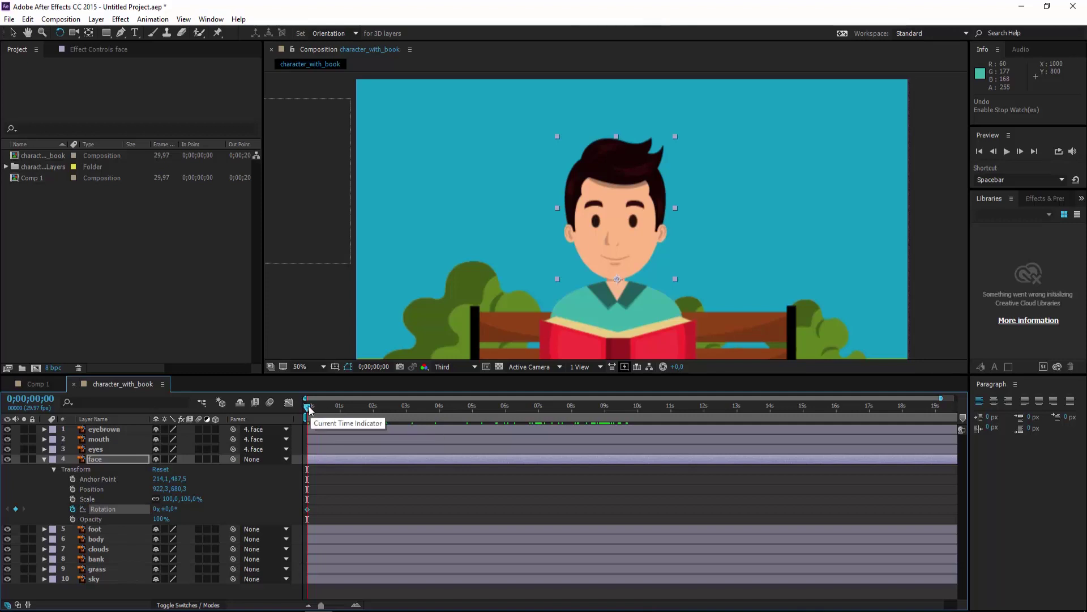
click(538, 413)
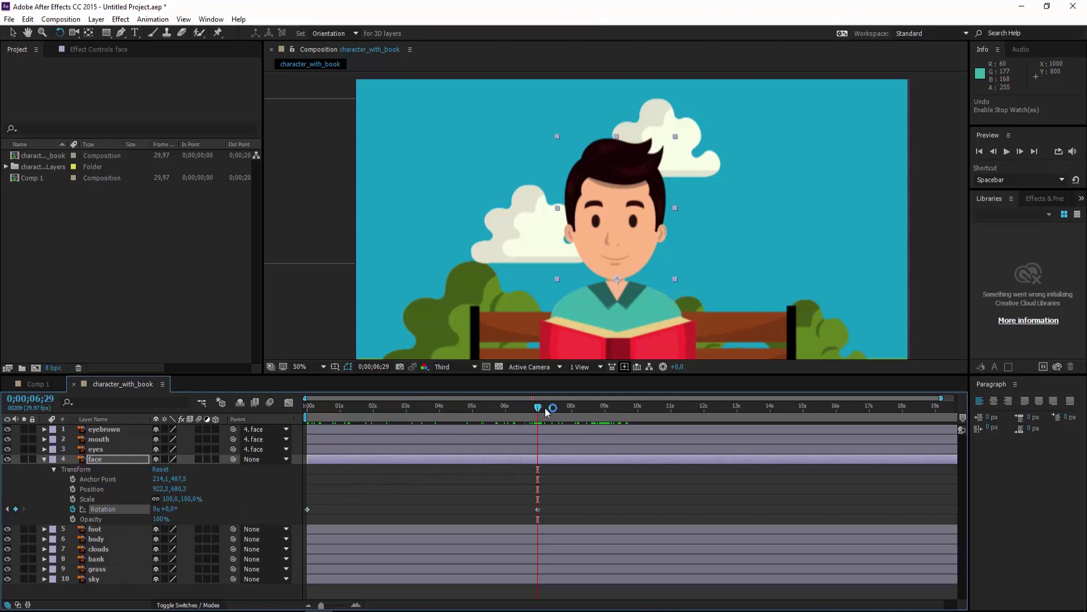
drag(542, 412, 609, 412)
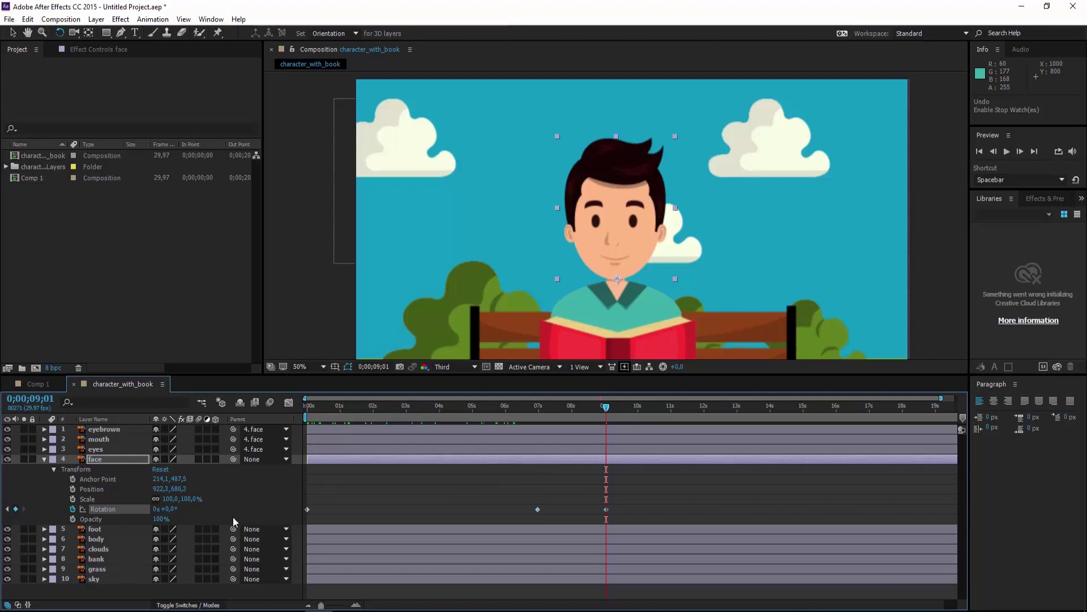
drag(678, 143, 708, 170)
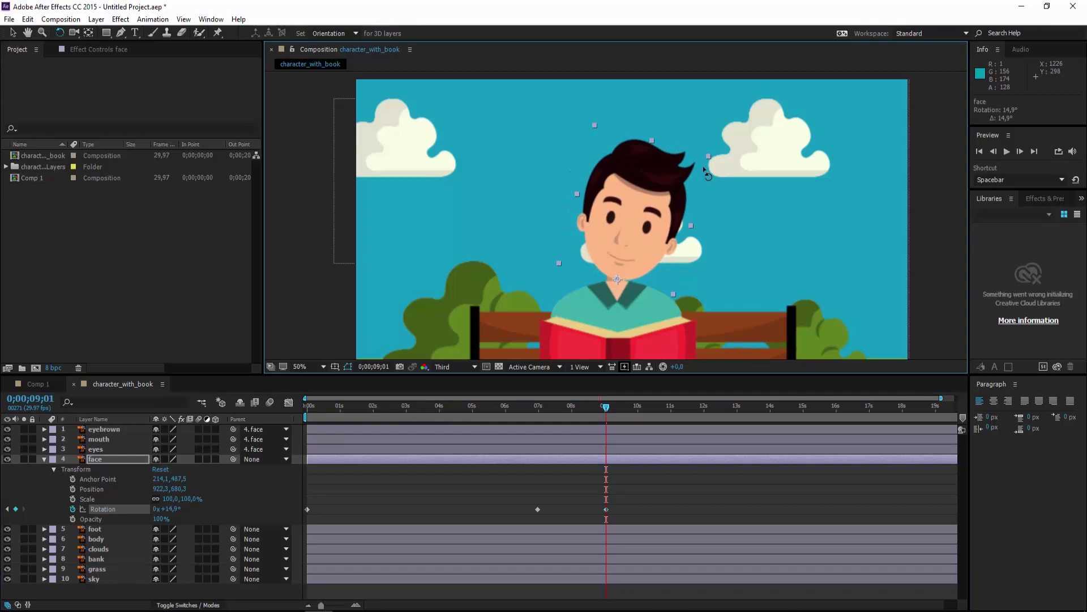
drag(606, 412, 441, 412)
key(space)
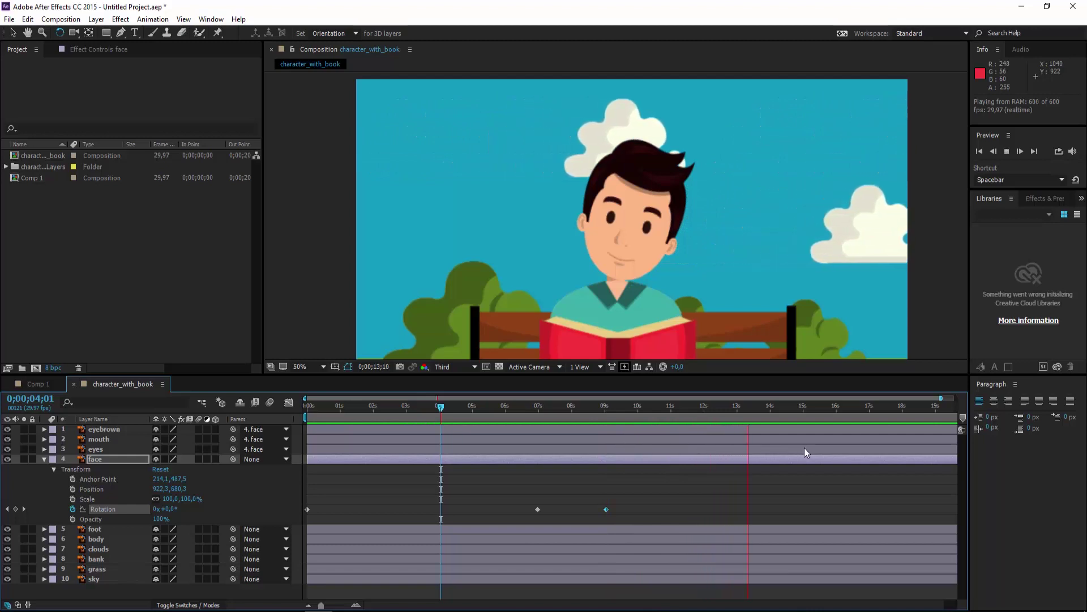
Step: Hold the tilt until 14 seconds and paste the upright 0° keyframe at 17 seconds
drag(804, 407, 771, 408)
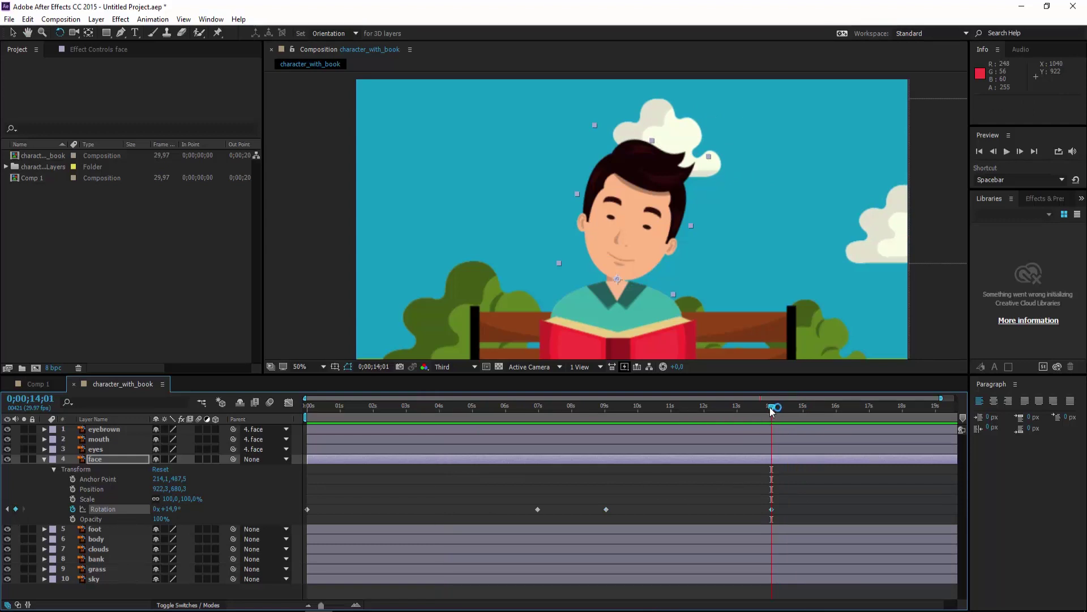
drag(771, 411, 868, 412)
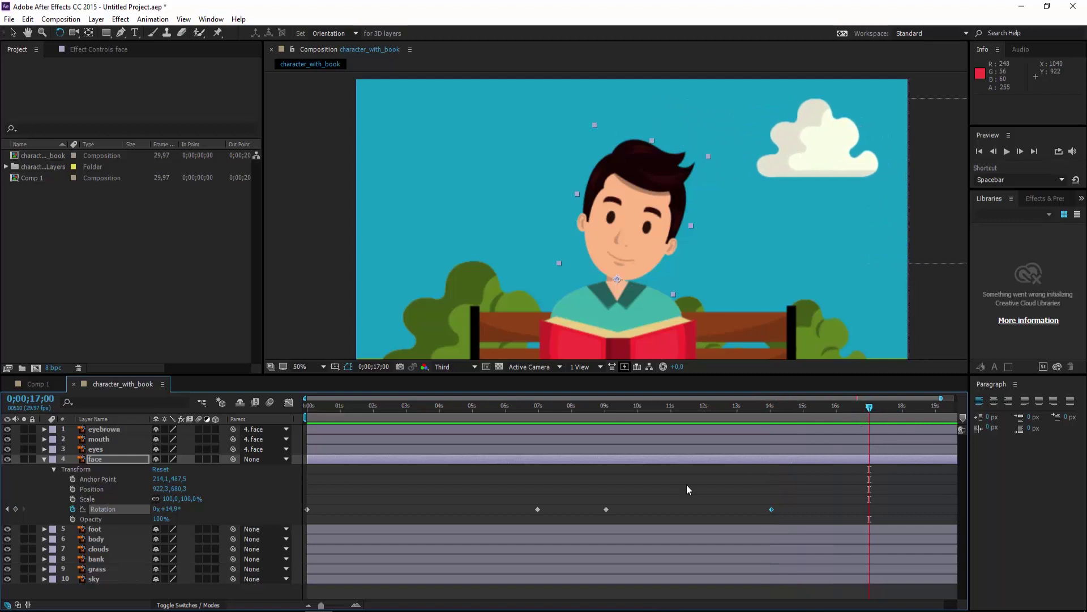
click(538, 510)
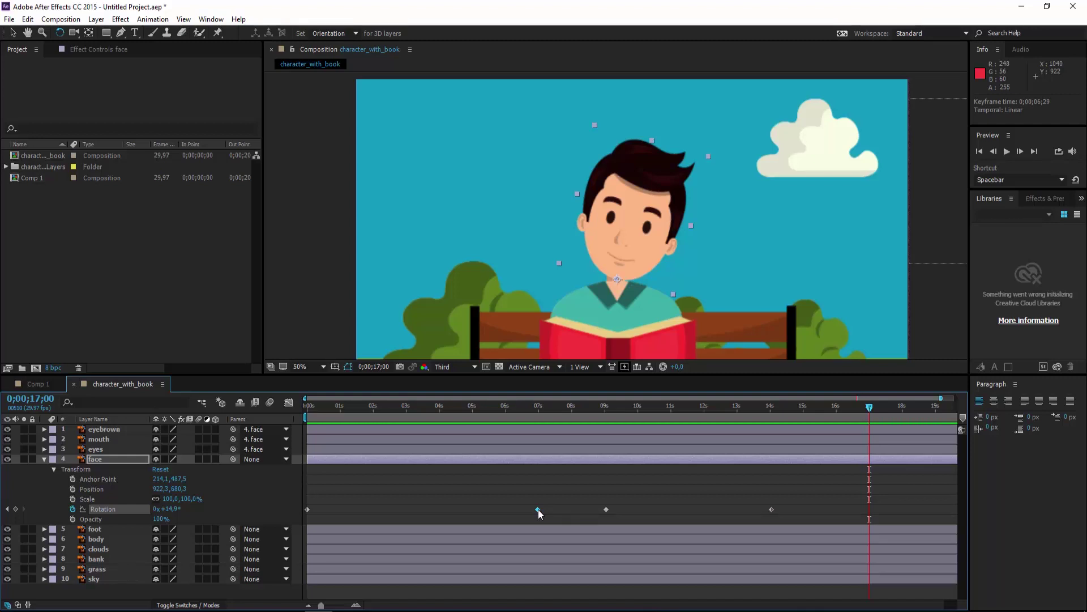
key(ctrl+c)
key(ctrl+v)
drag(871, 412, 479, 437)
key(space)
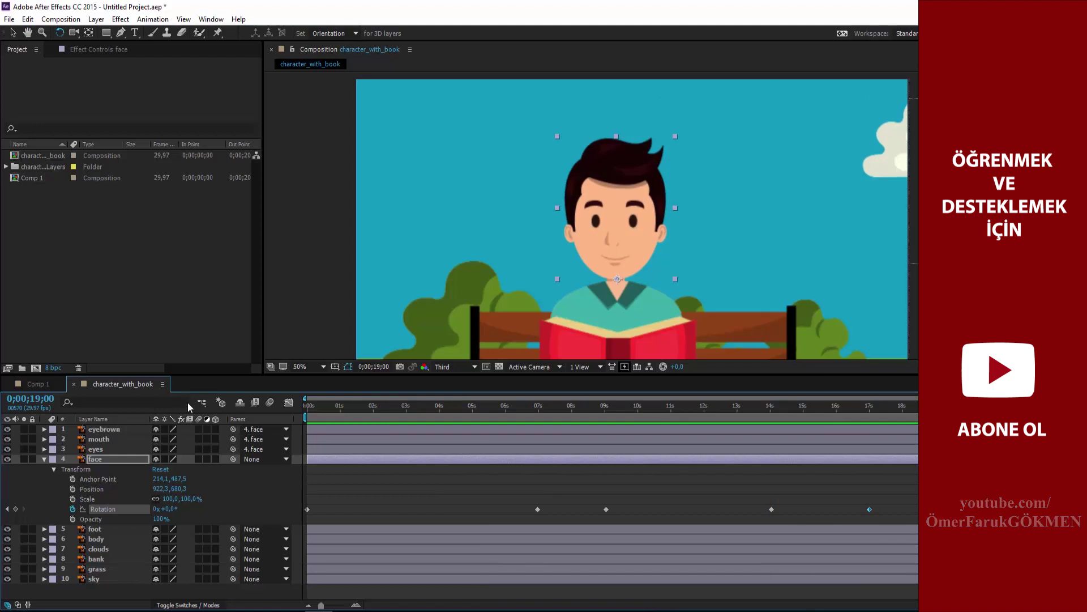
click(309, 367)
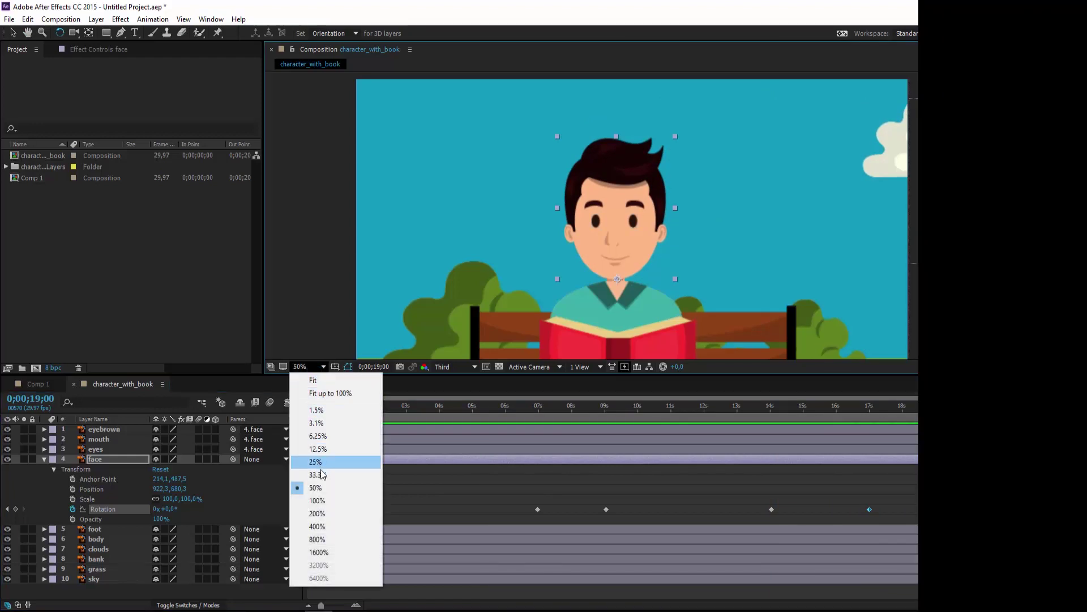
click(315, 461)
drag(858, 268, 850, 221)
drag(941, 400, 307, 407)
click(308, 235)
key(space)
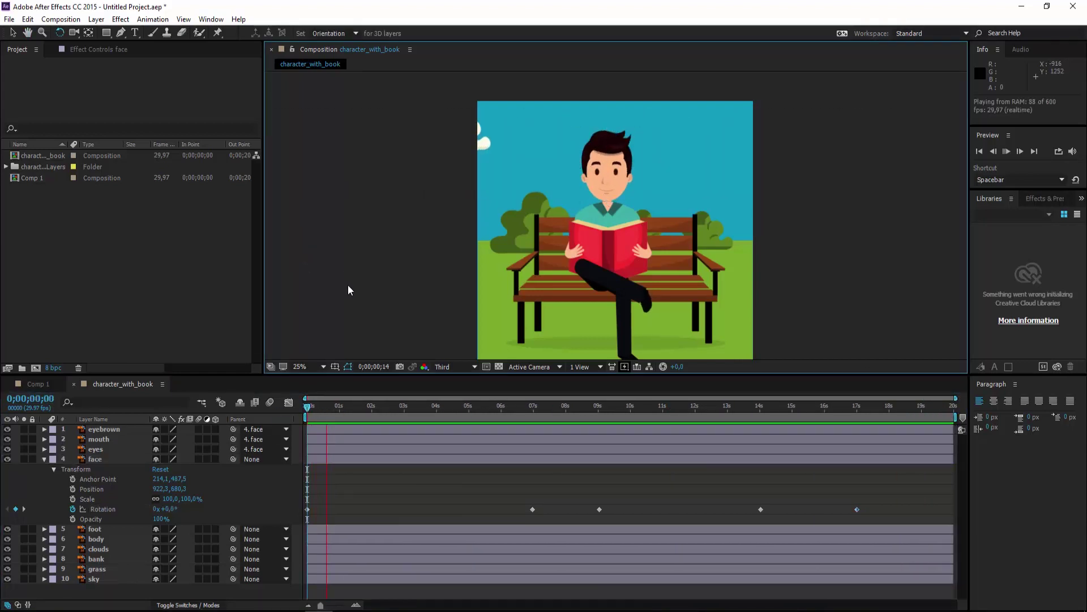
click(717, 407)
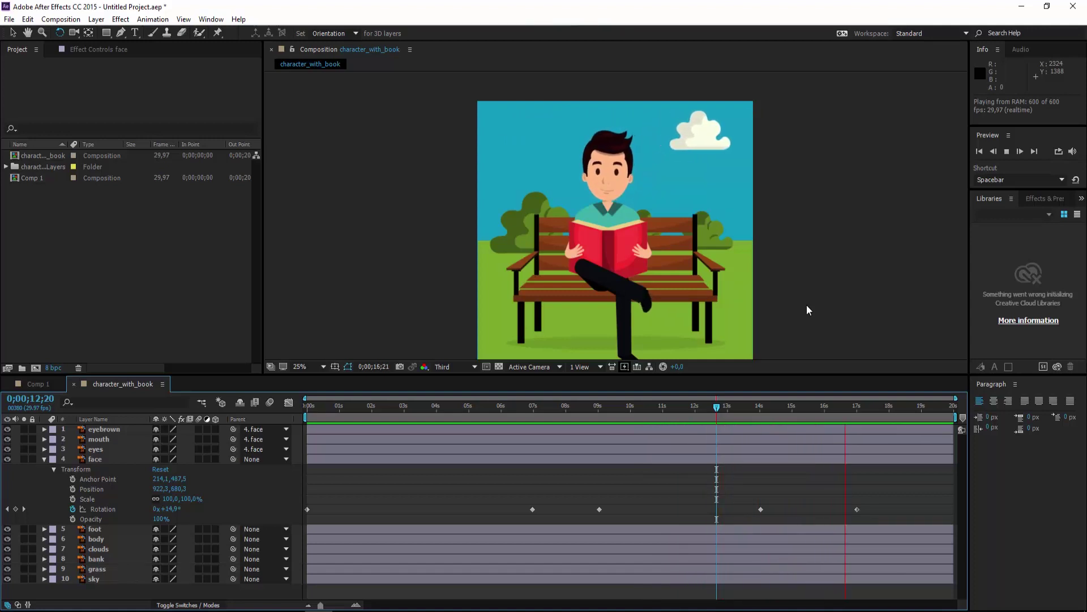
Step: Stop the preview and dismiss the search field's suggestion dropdown
click(119, 404)
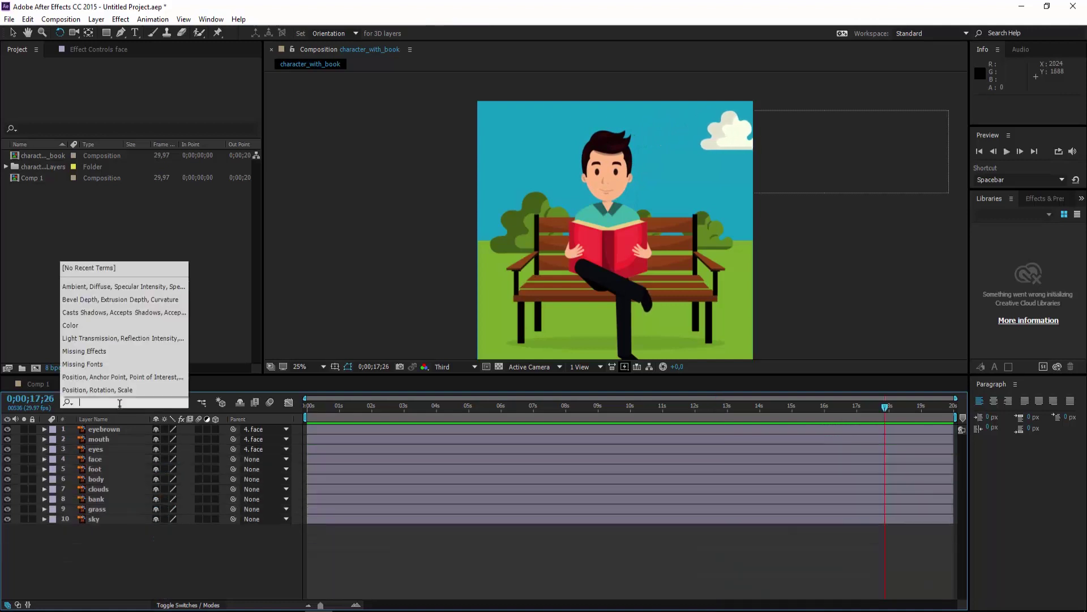
click(78, 547)
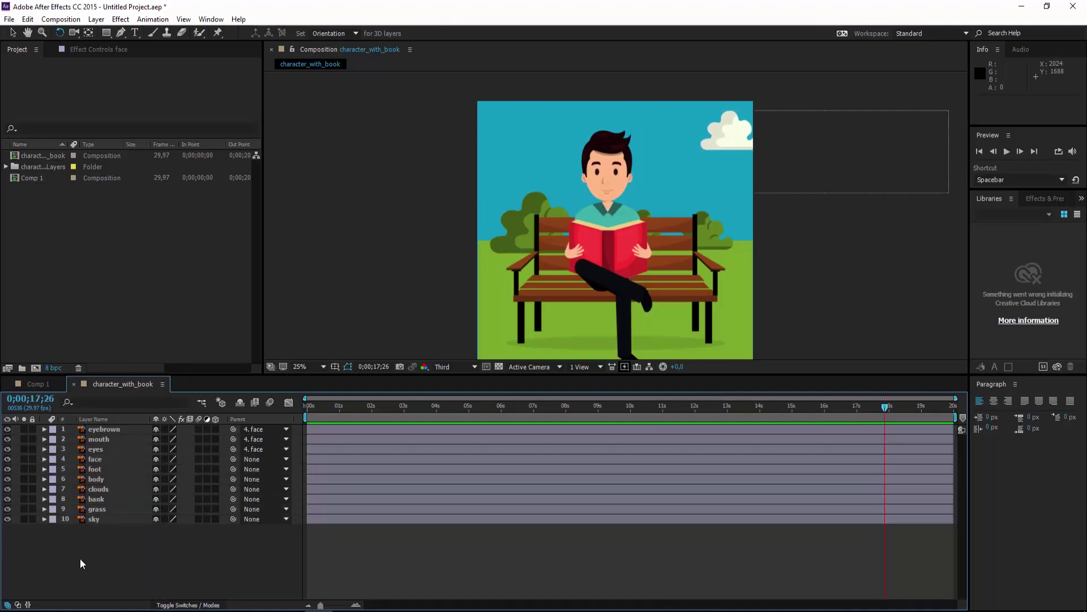